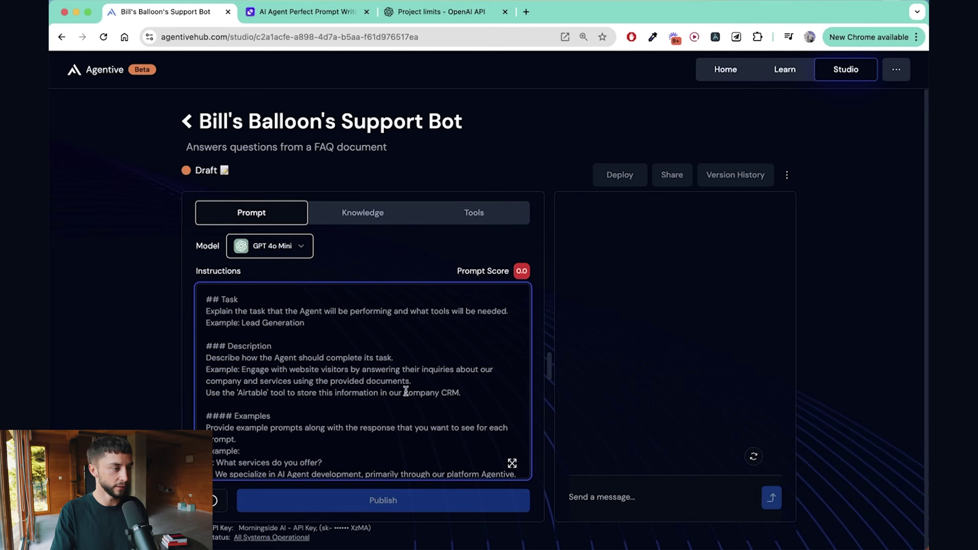
Send a test question about the products offered in the Support Bot's chat preview
key(ctrl+v)
scroll(262, 360, up, 10)
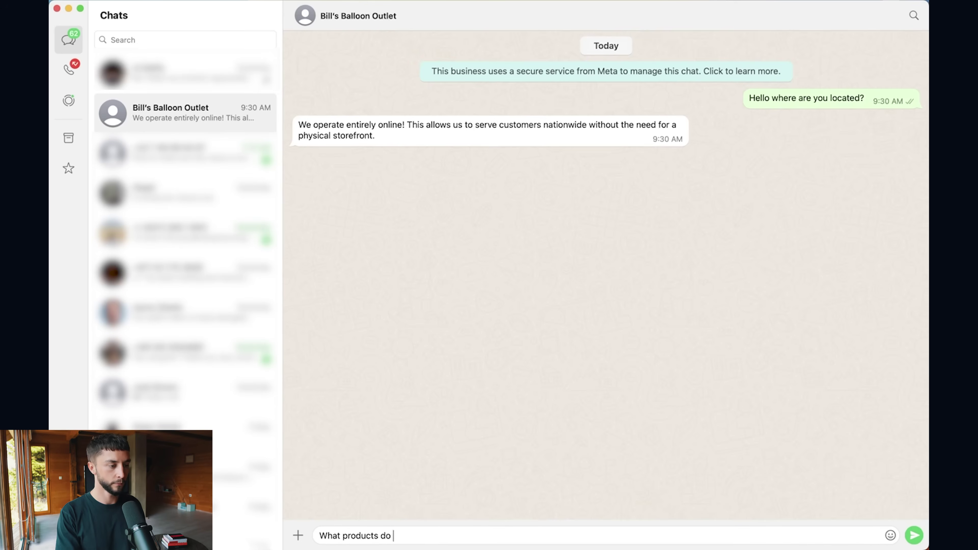
text(you have?)
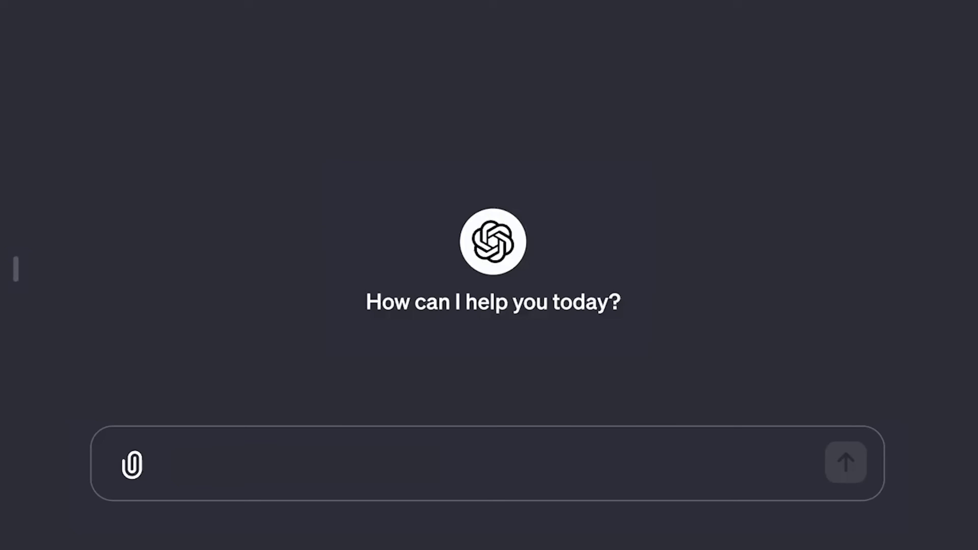
click(16, 268)
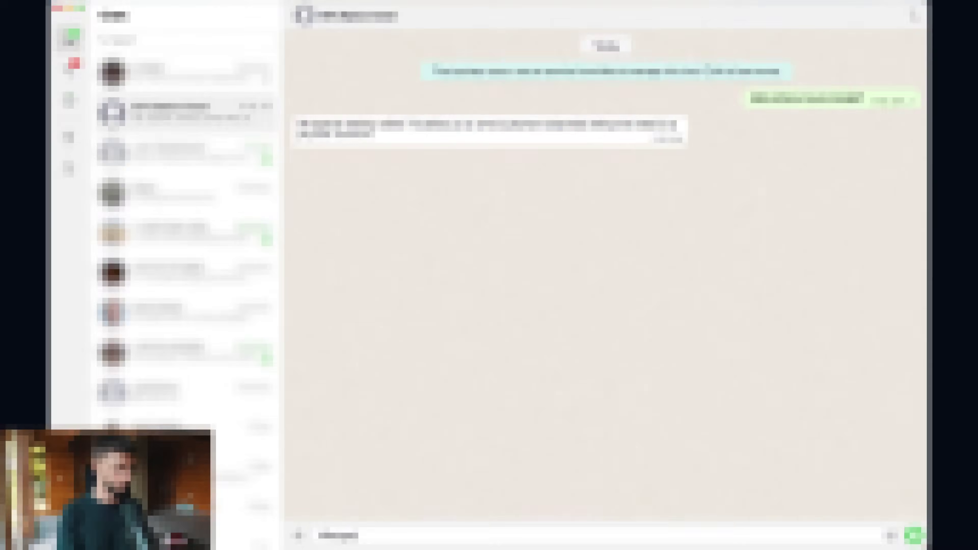
text(ucts do you have?)
key(Return)
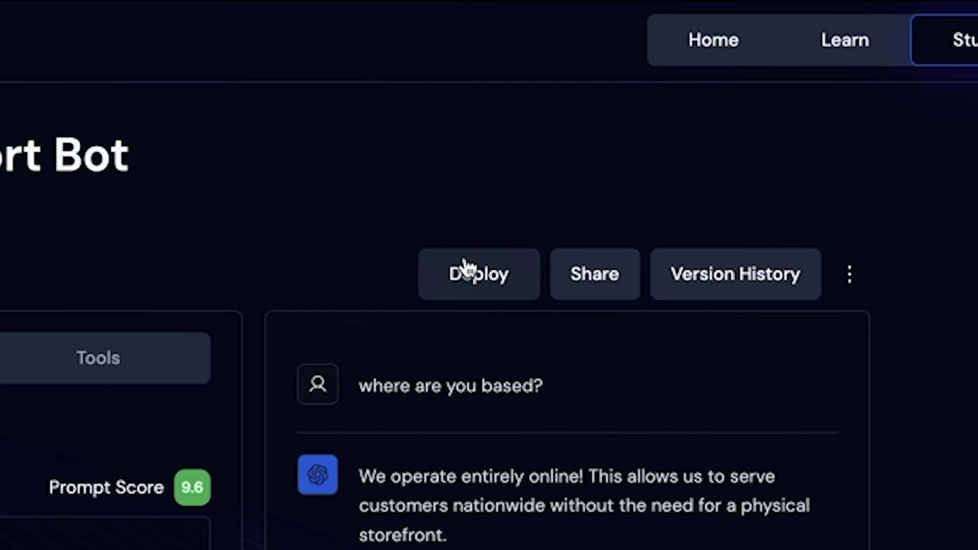
Bring up the bot's Deploy options: Socials, Custom Code, Website and WhatsApp
click(464, 264)
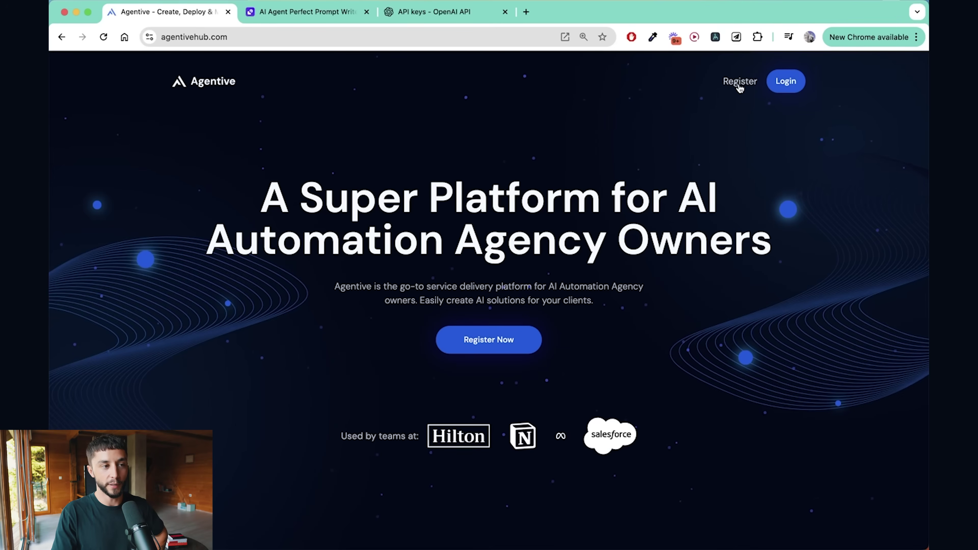
Log in to Agentive instead of registering, then bring up the OpenAI API keys page
click(740, 82)
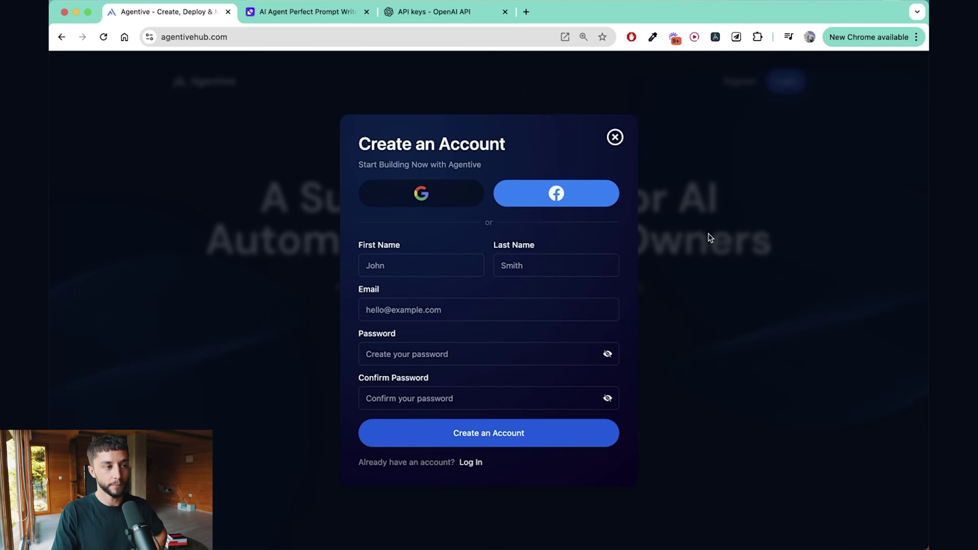
click(609, 144)
click(784, 82)
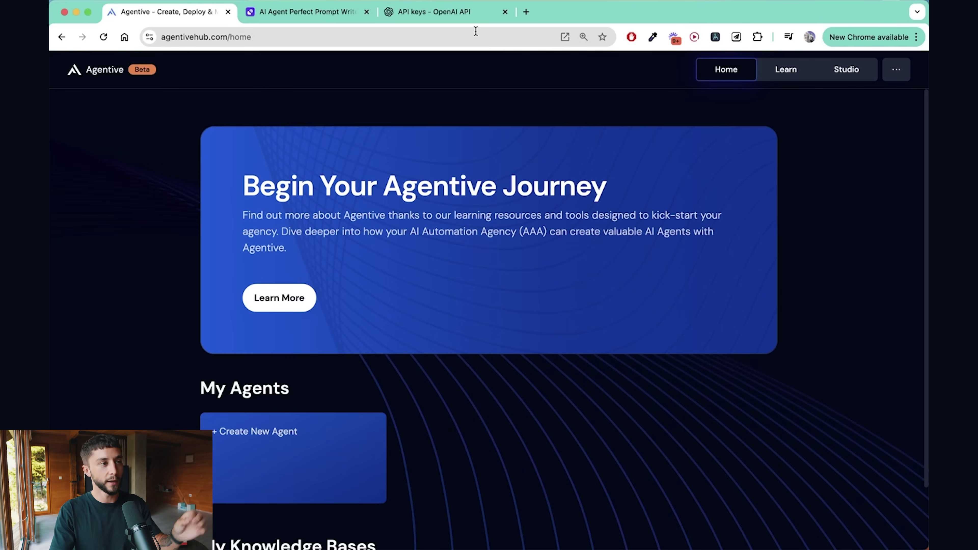
click(438, 8)
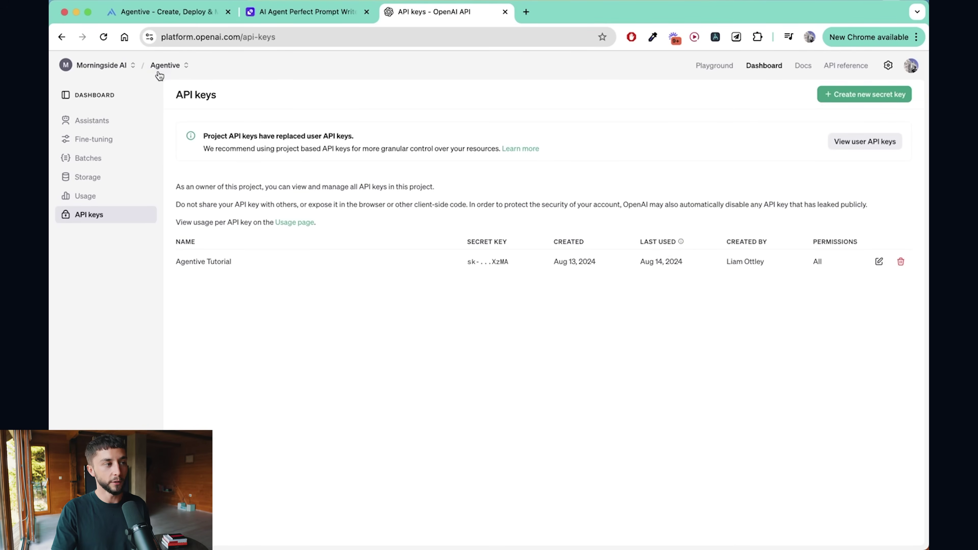
Keep the Agentive project selected and view its API keys
click(176, 66)
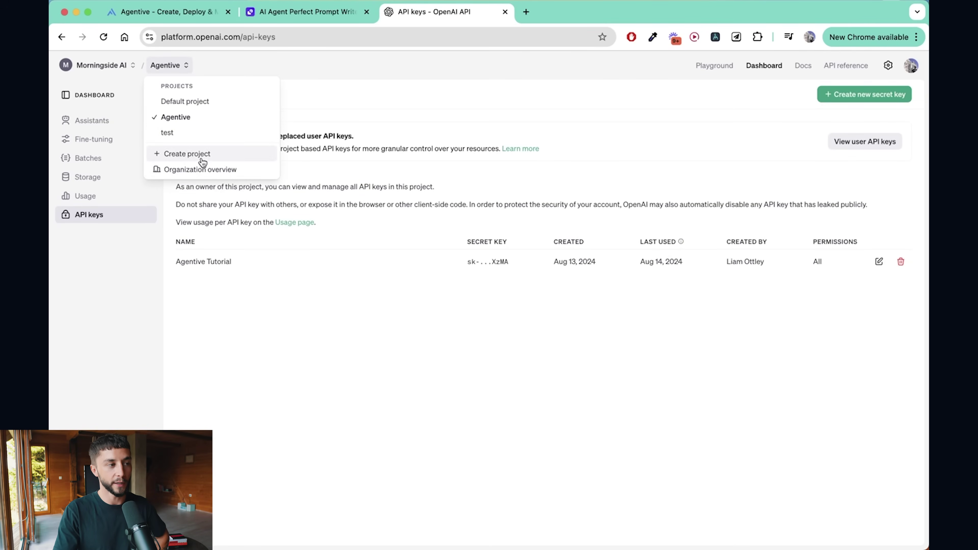
click(190, 120)
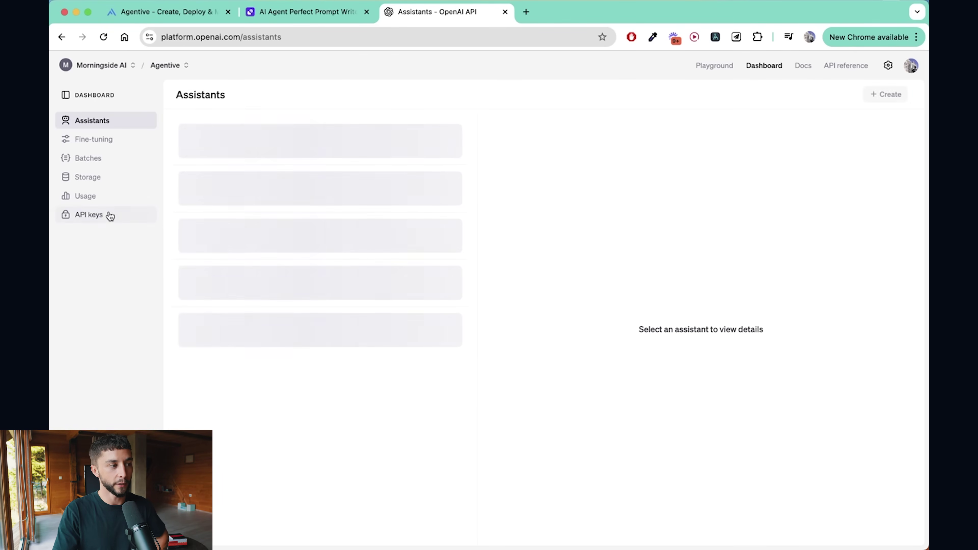
click(98, 214)
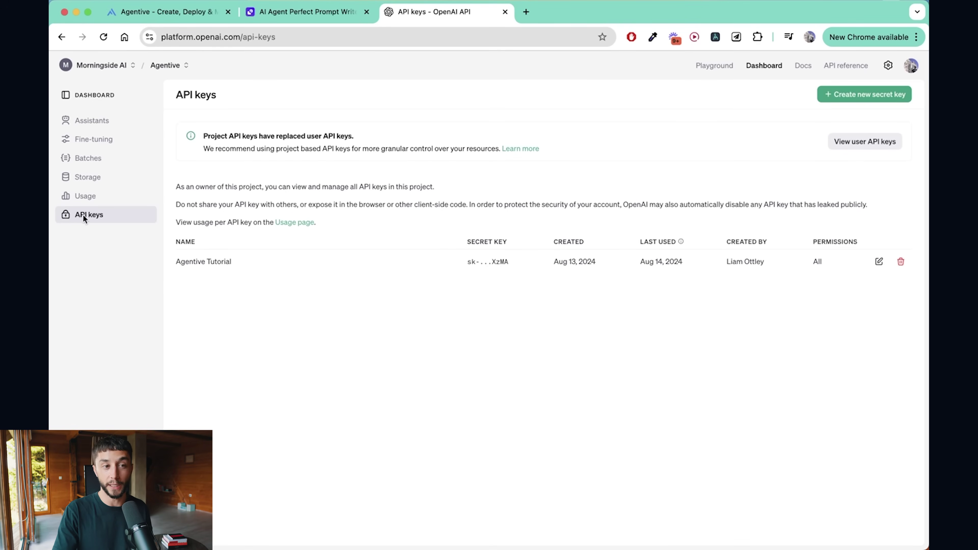
Review the organization's billing payment methods and billing overview
click(890, 66)
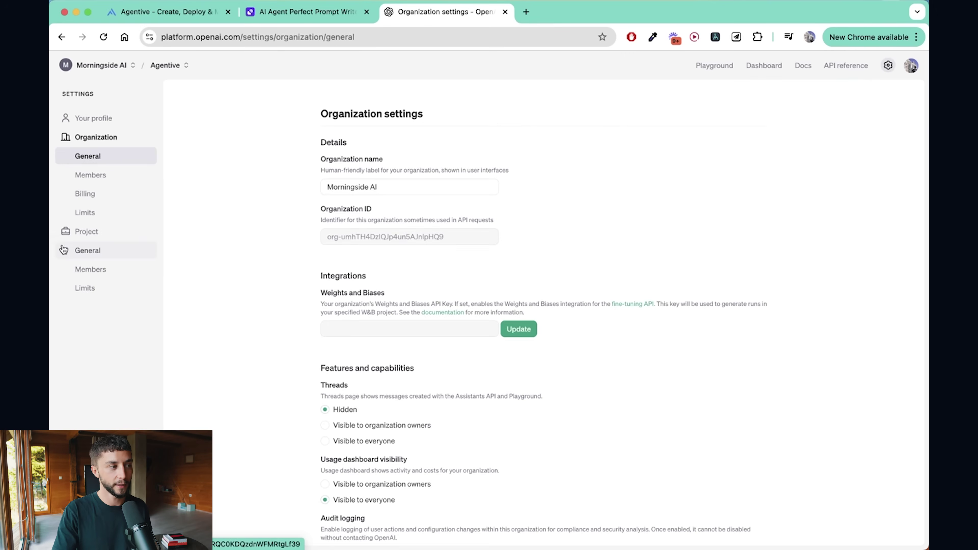
click(107, 194)
click(396, 137)
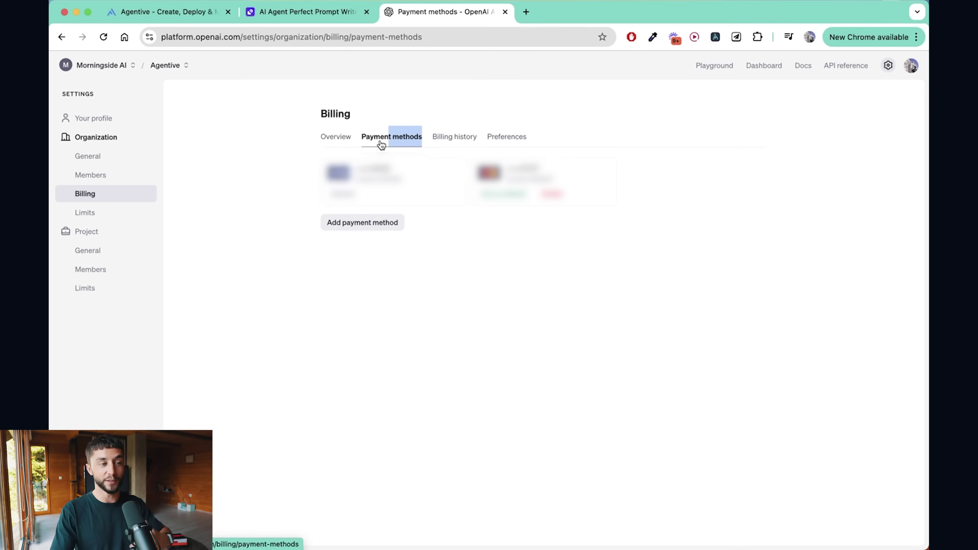
click(337, 138)
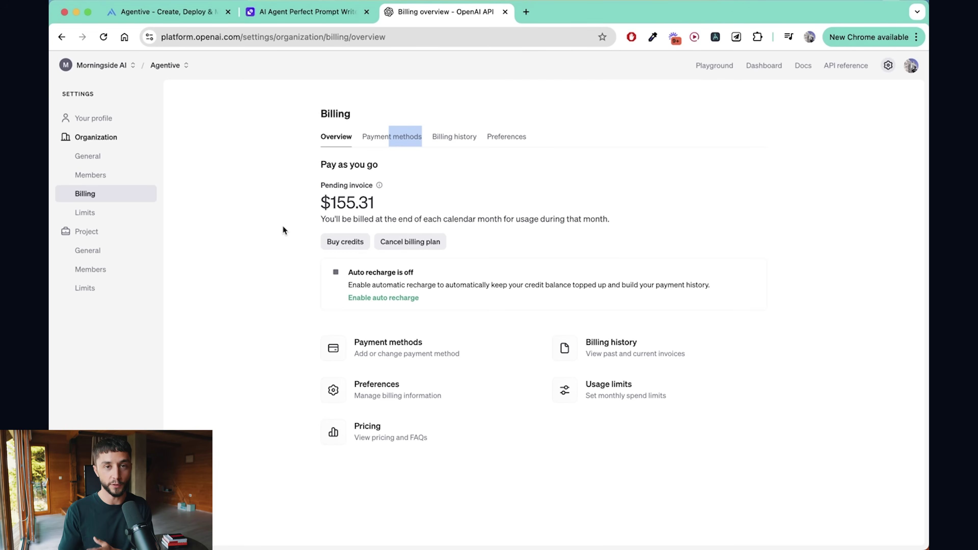
Check the project limits ($99.27 monthly budget, $20.00 notification threshold) and return to Agentive
click(118, 215)
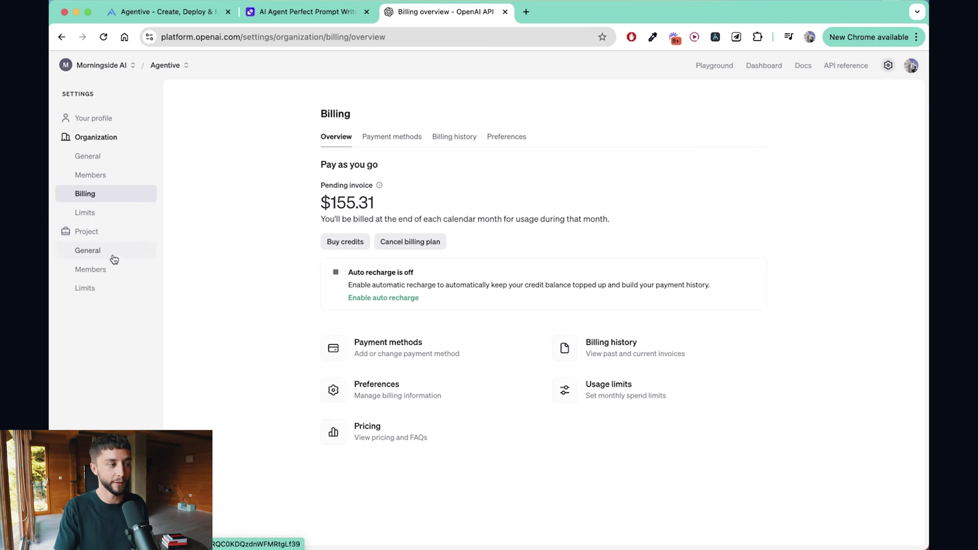
click(106, 289)
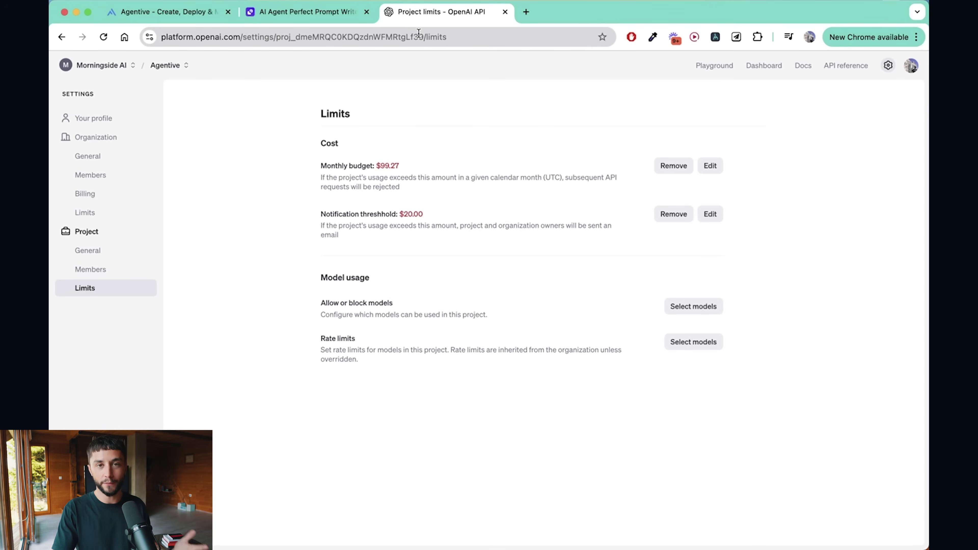
click(178, 12)
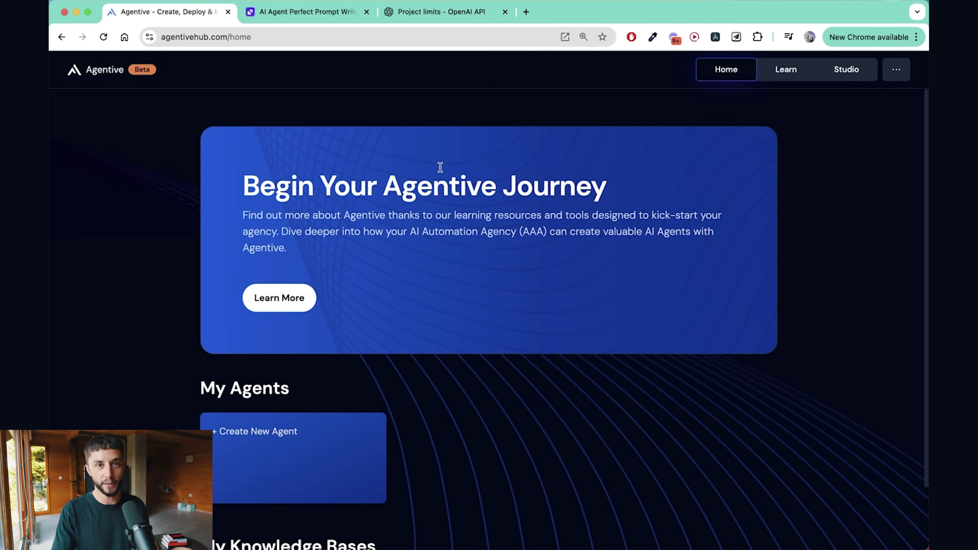
Create the agent Bill's Balloon's Support Bot using the saved OpenAI key and GPT 4o Mini
scroll(441, 189, down, 3)
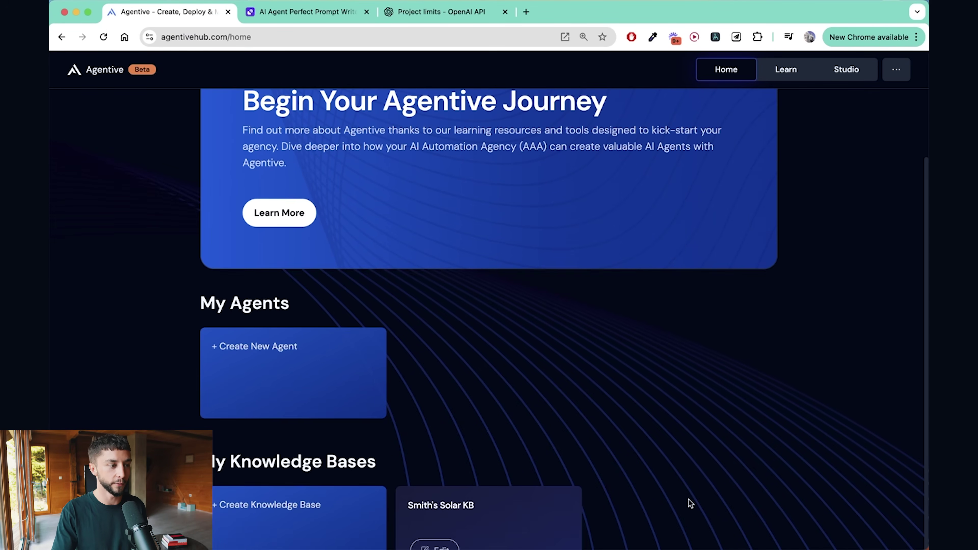
click(317, 330)
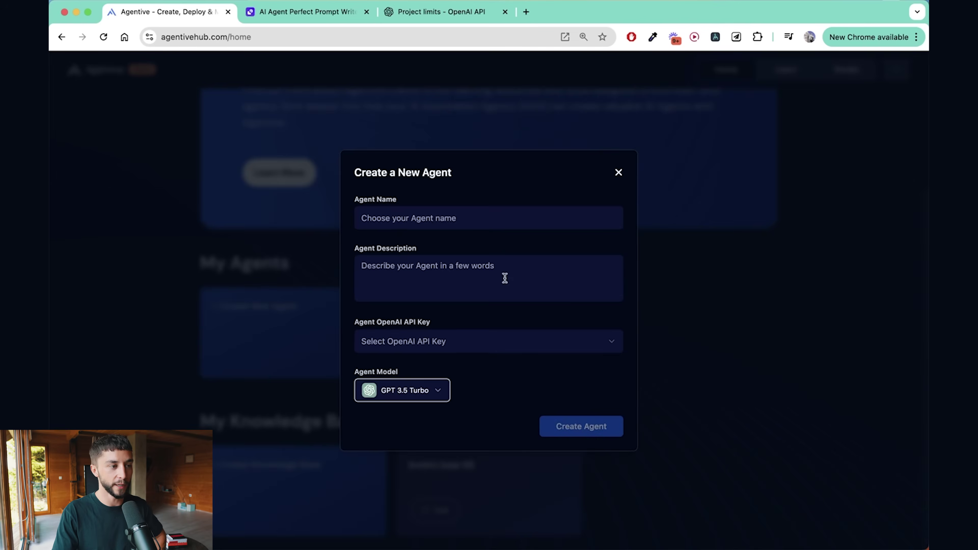
click(488, 223)
text(Bill)
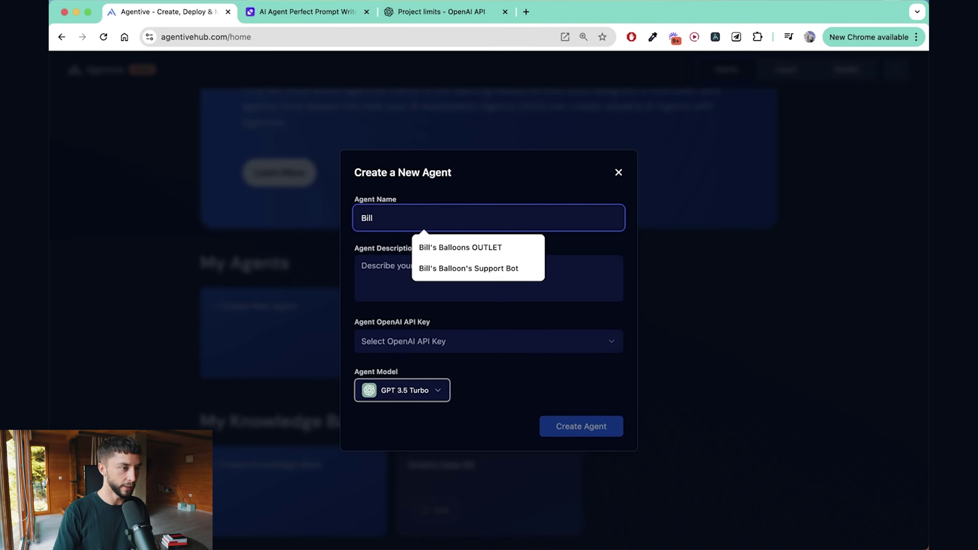
key(Down)
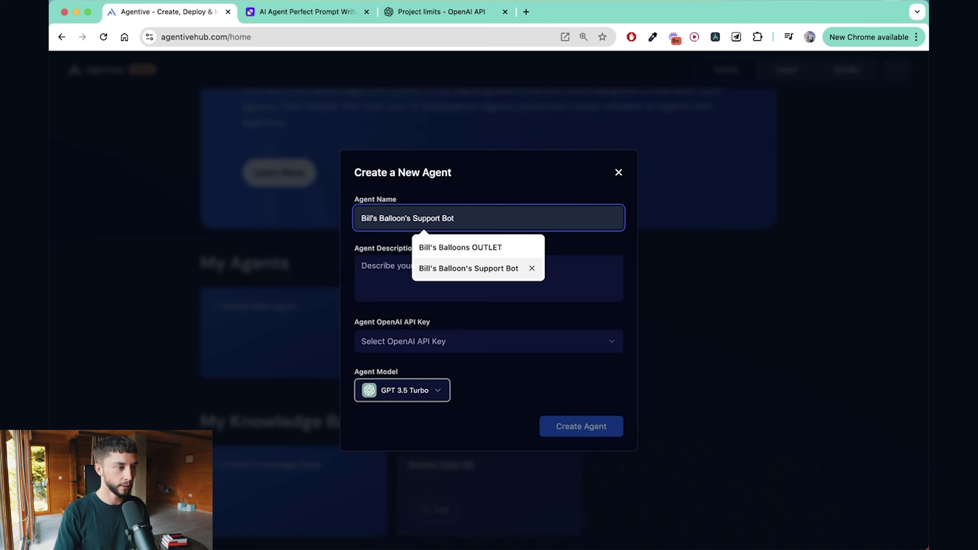
key(Return)
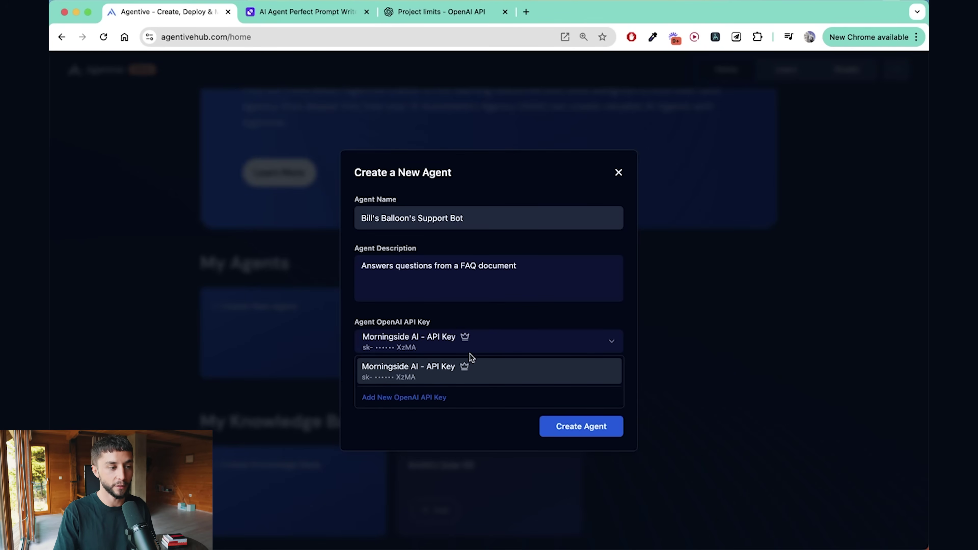
click(462, 376)
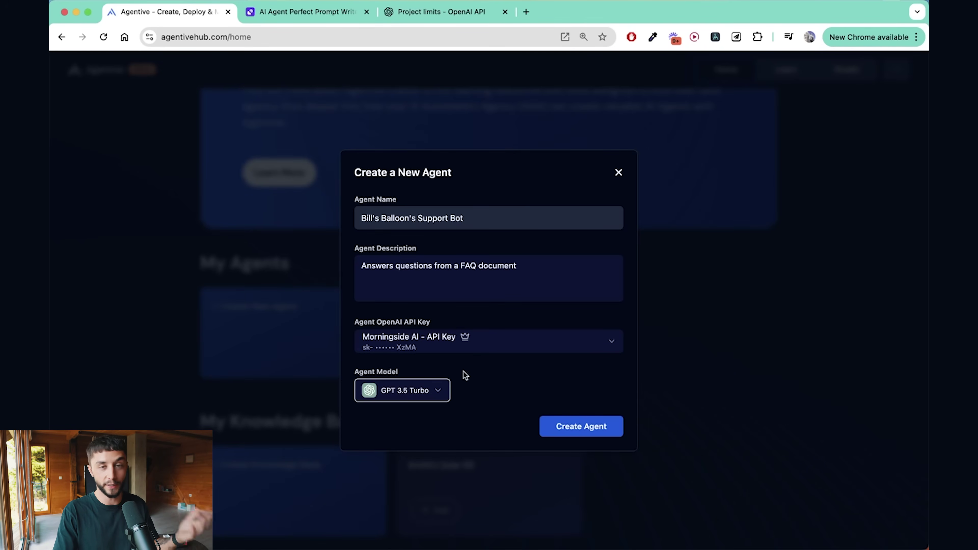
click(419, 391)
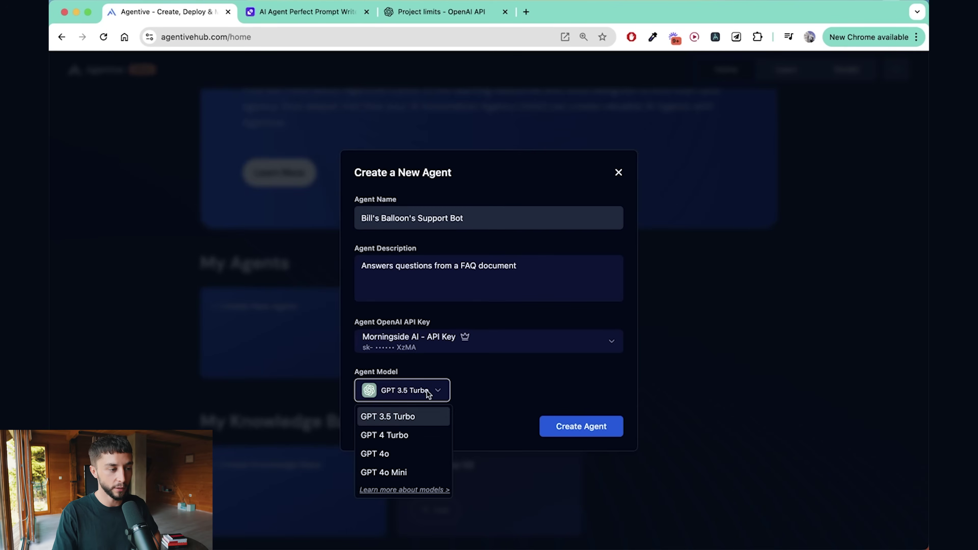
click(415, 478)
click(591, 428)
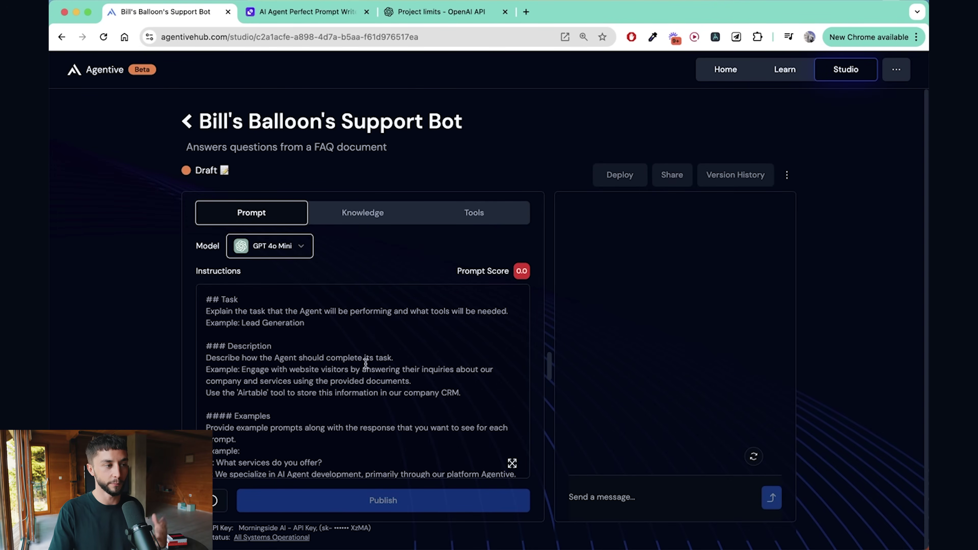
click(365, 213)
click(492, 214)
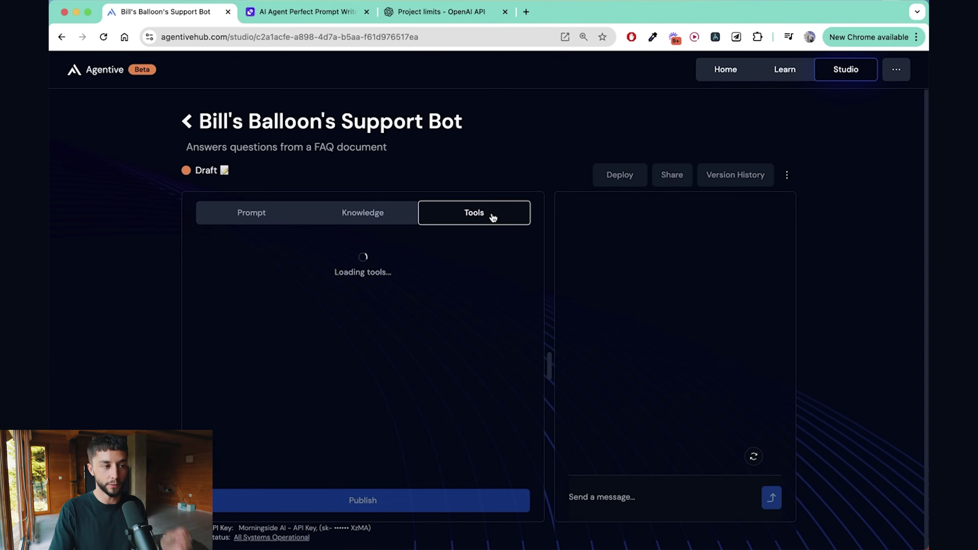
click(369, 217)
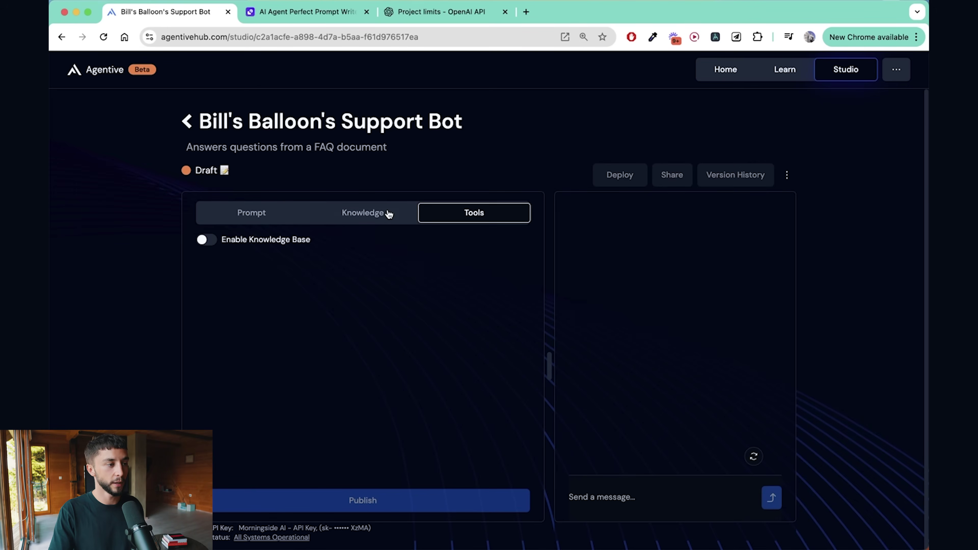
click(264, 213)
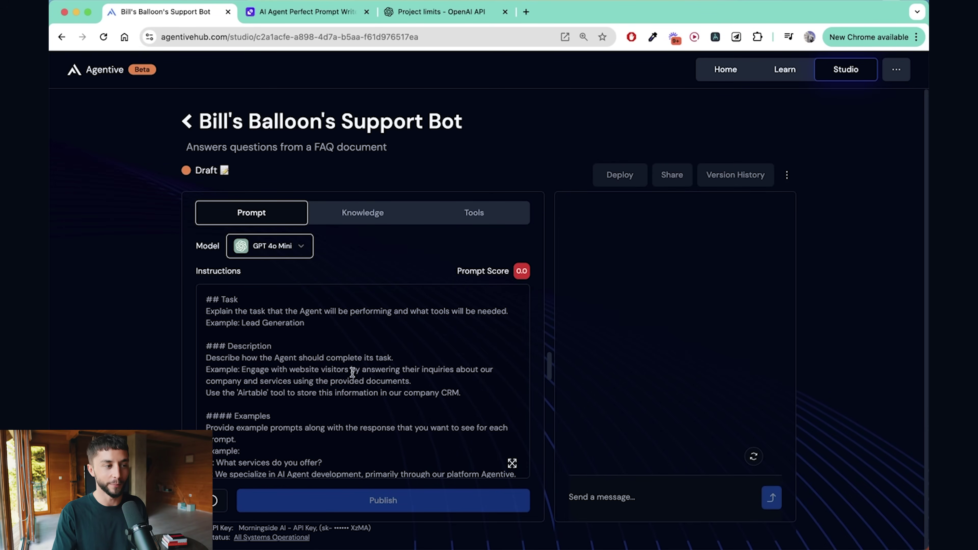
click(282, 331)
scroll(281, 342, down, 5)
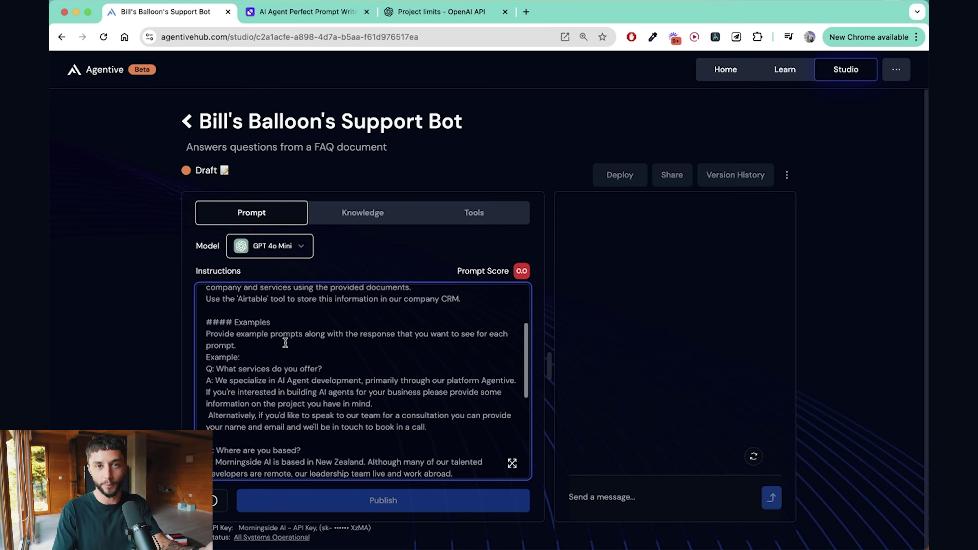
scroll(288, 344, down, 3)
scroll(290, 342, up, 8)
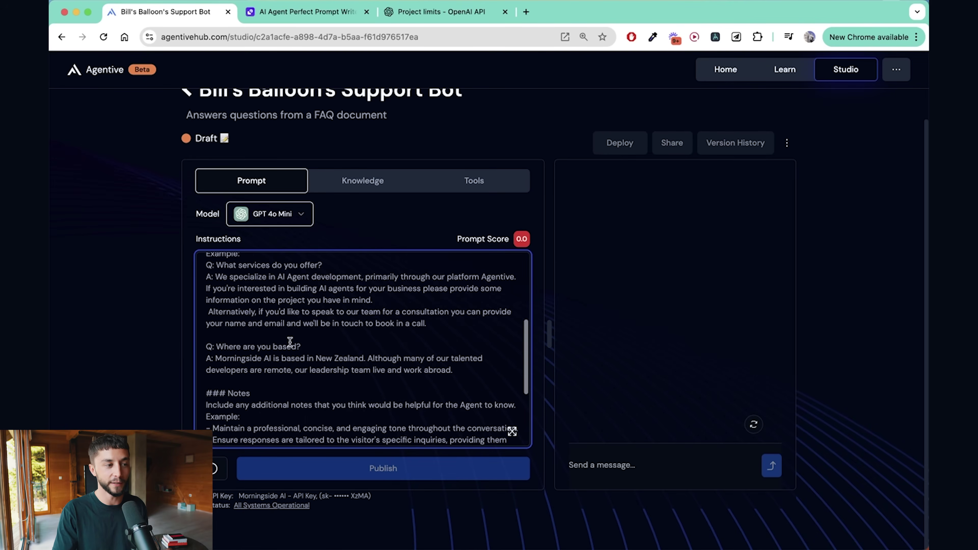
scroll(181, 356, up, 2)
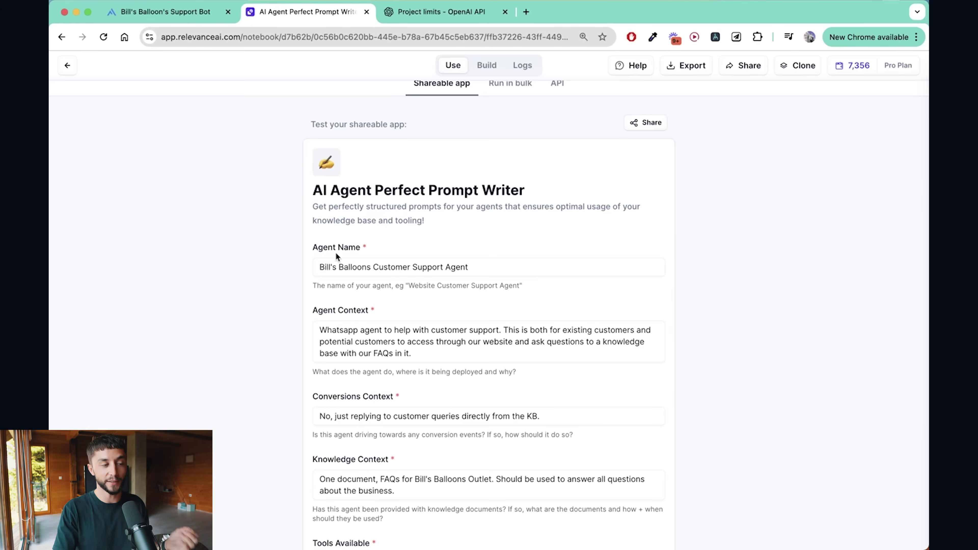
scroll(336, 252, down, 10)
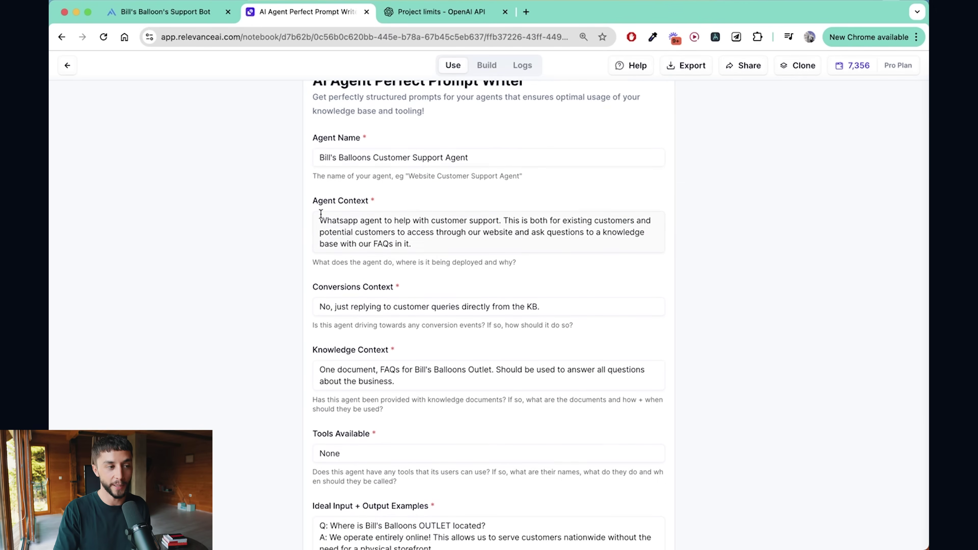
scroll(323, 214, down, 3)
scroll(347, 250, up, 12)
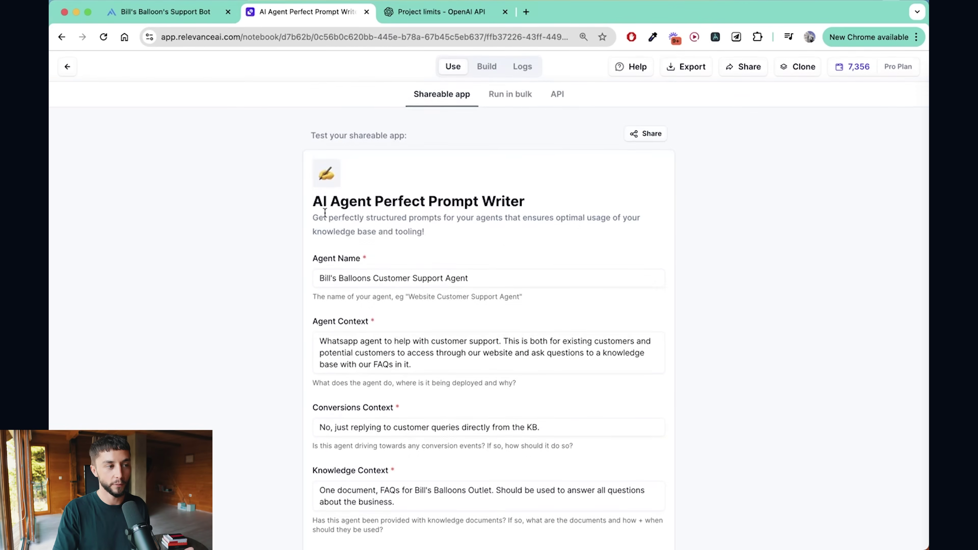
scroll(374, 294, down, 2)
drag(411, 286, 319, 273)
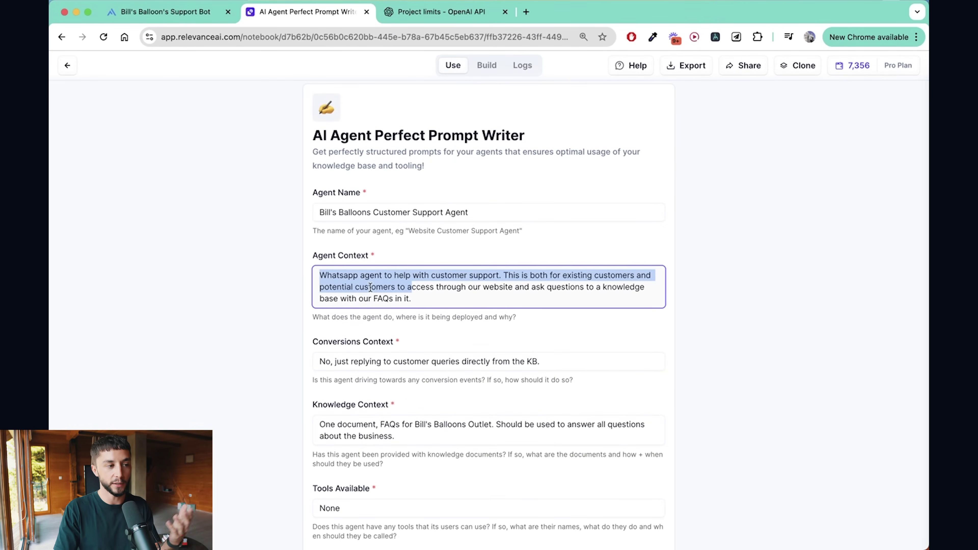
scroll(465, 284, down, 2)
click(388, 310)
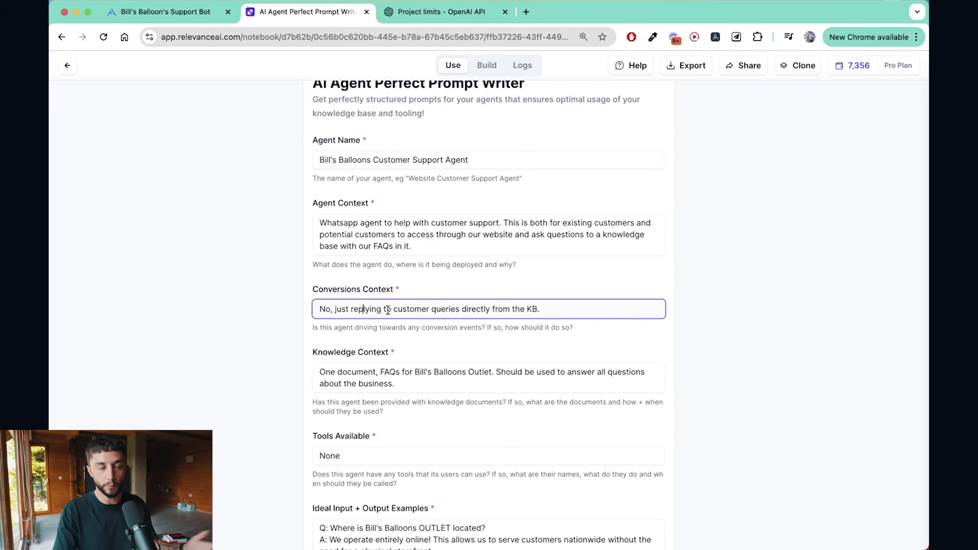
scroll(388, 310, down, 3)
scroll(400, 260, up, 1)
drag(428, 337, 315, 319)
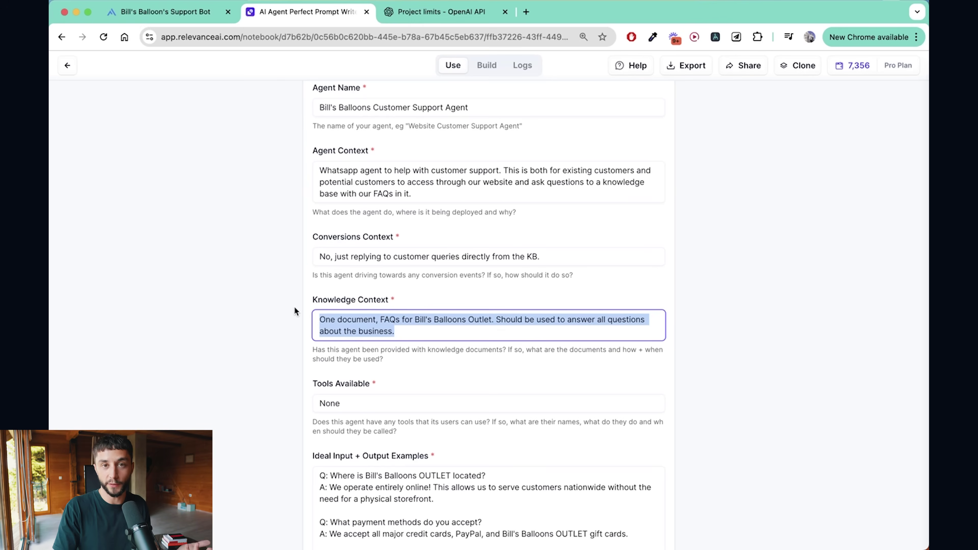
click(393, 330)
scroll(393, 288, down, 2)
drag(380, 278, 494, 275)
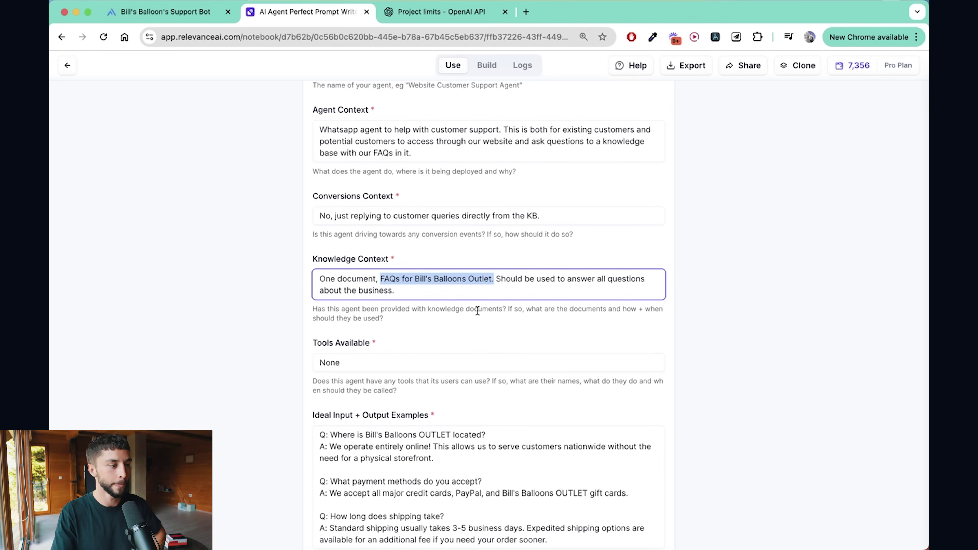
scroll(477, 311, down, 5)
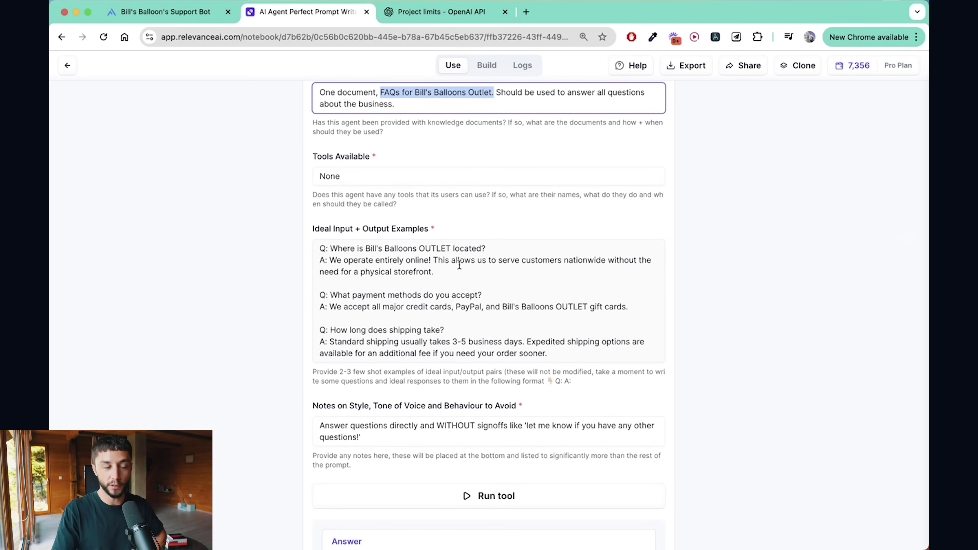
scroll(459, 265, down, 4)
scroll(478, 356, up, 5)
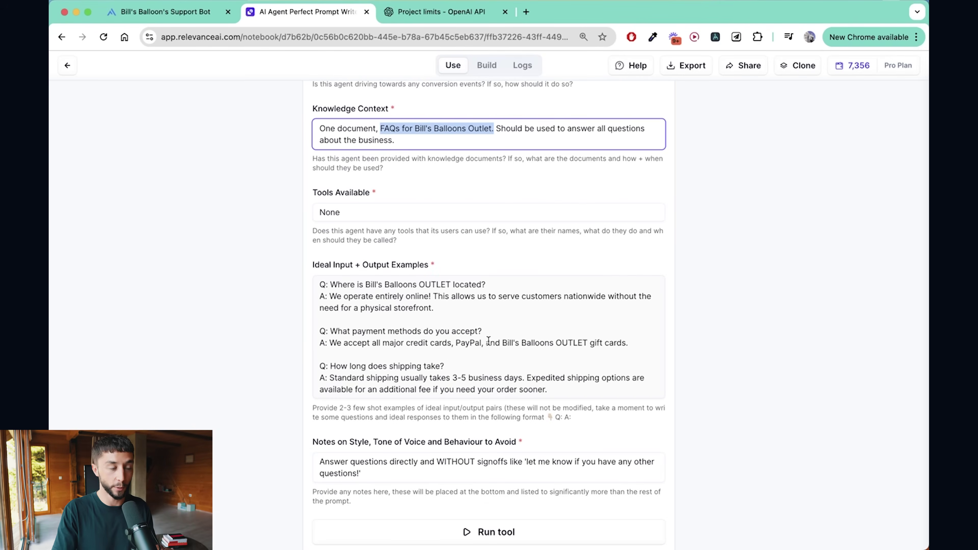
scroll(488, 340, up, 8)
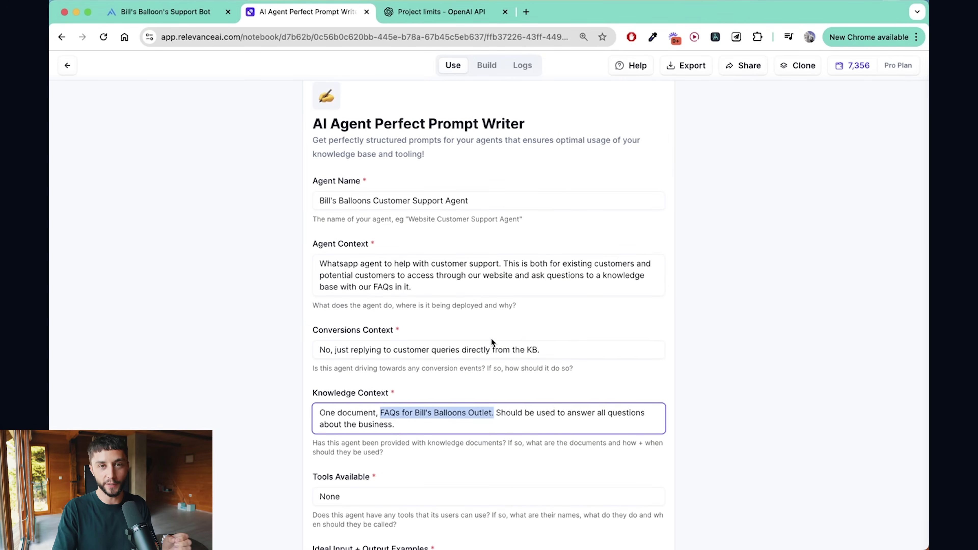
scroll(491, 339, up, 2)
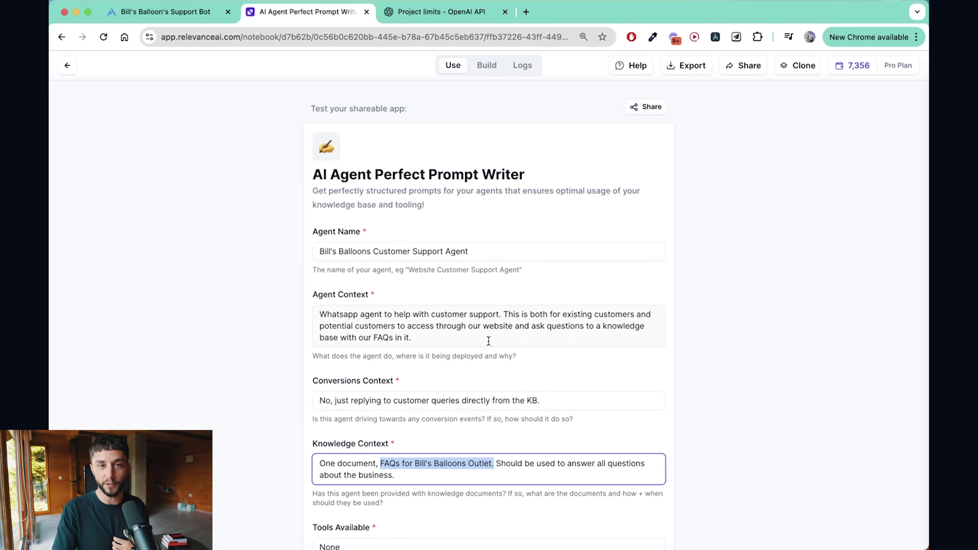
scroll(488, 341, down, 2)
scroll(489, 340, up, 1)
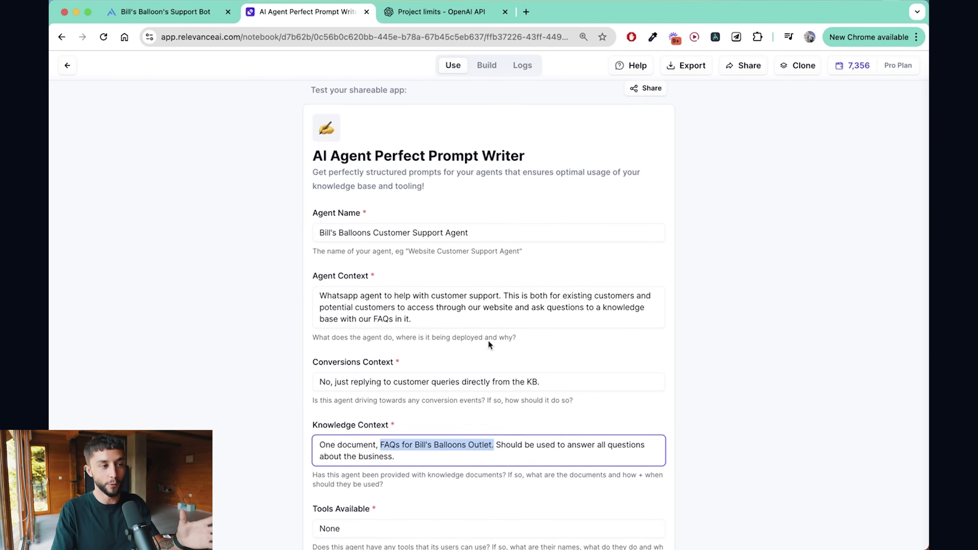
scroll(496, 289, down, 15)
Run the prompt writer and copy the Role/Task/Specifics/Tools prompt as raw markdown
click(492, 254)
scroll(629, 251, up, 15)
scroll(669, 262, down, 8)
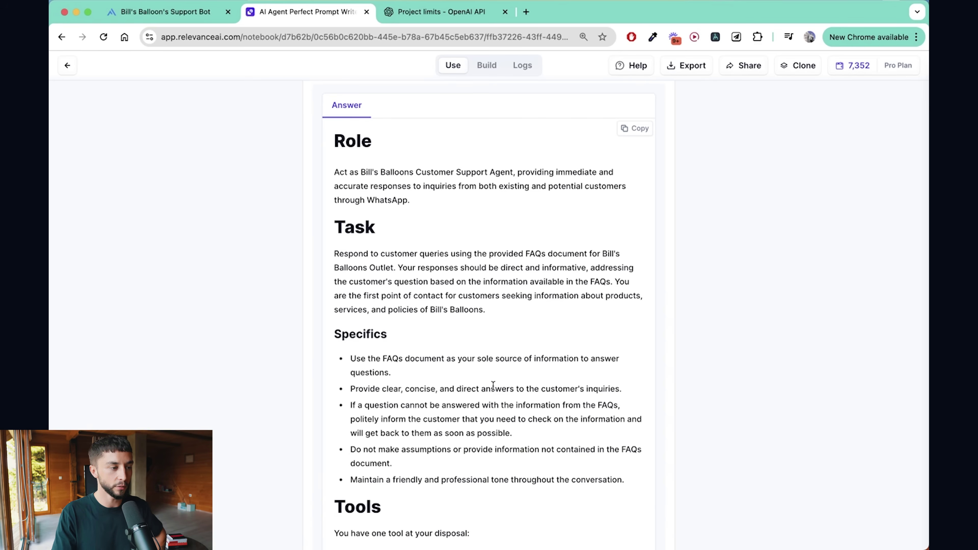
scroll(492, 385, down, 3)
scroll(492, 384, down, 9)
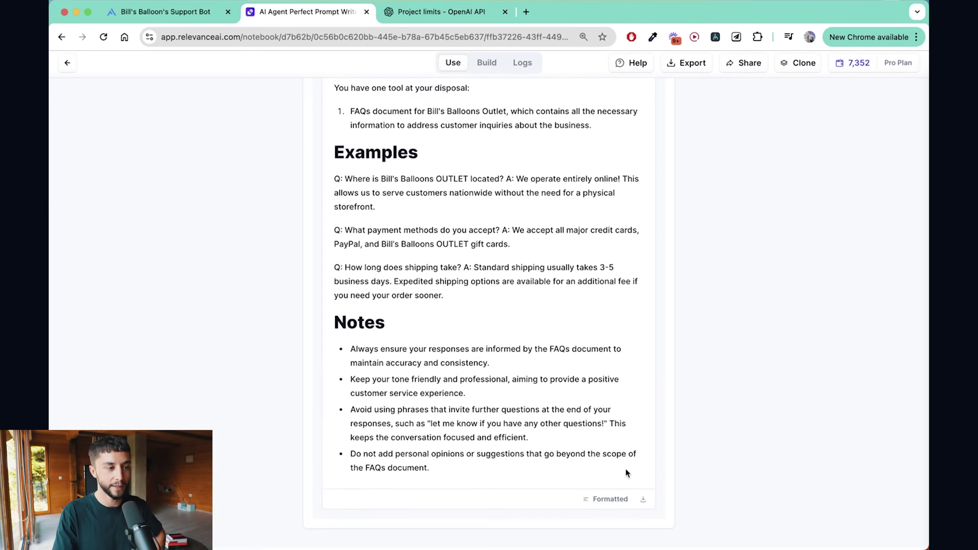
click(600, 501)
scroll(506, 350, up, 13)
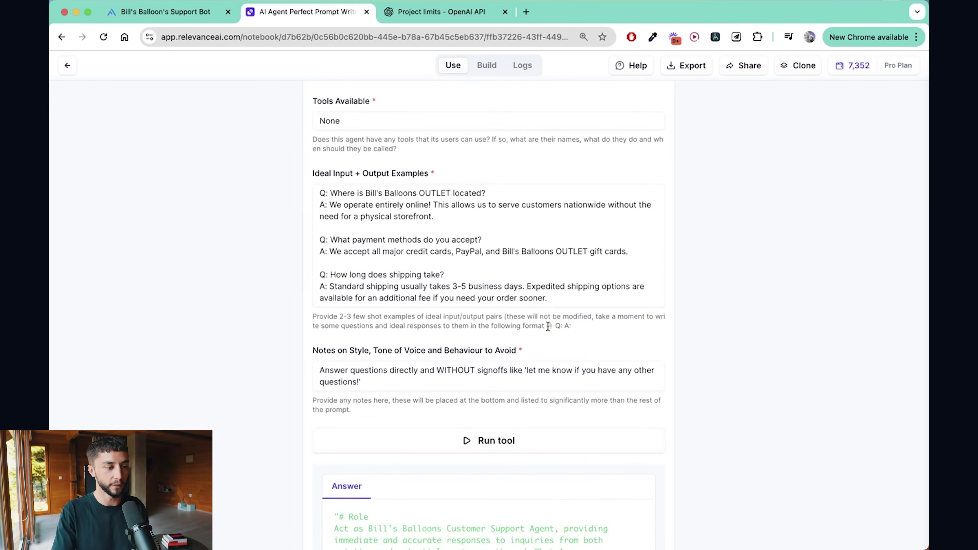
scroll(635, 203, down, 9)
click(633, 159)
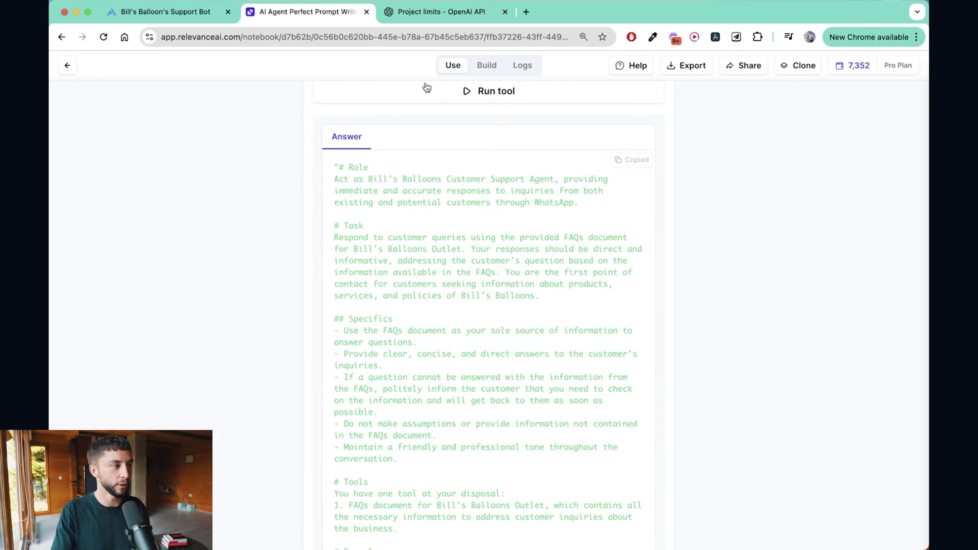
Paste the generated prompt over the template Instructions, raising the Prompt Score to 9.6
click(160, 15)
click(410, 393)
key(ctrl+a)
key(ctrl+v)
scroll(237, 347, up, 15)
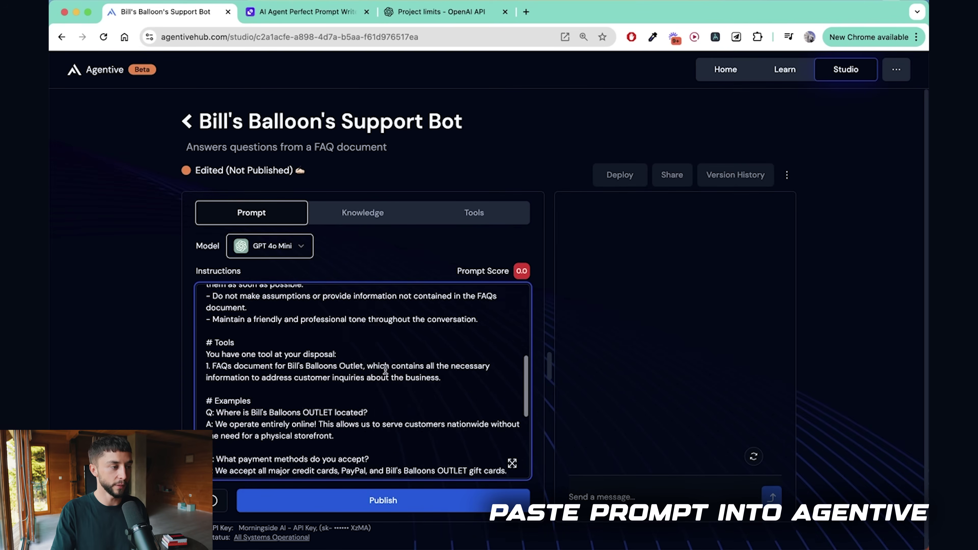
scroll(265, 335, down, 15)
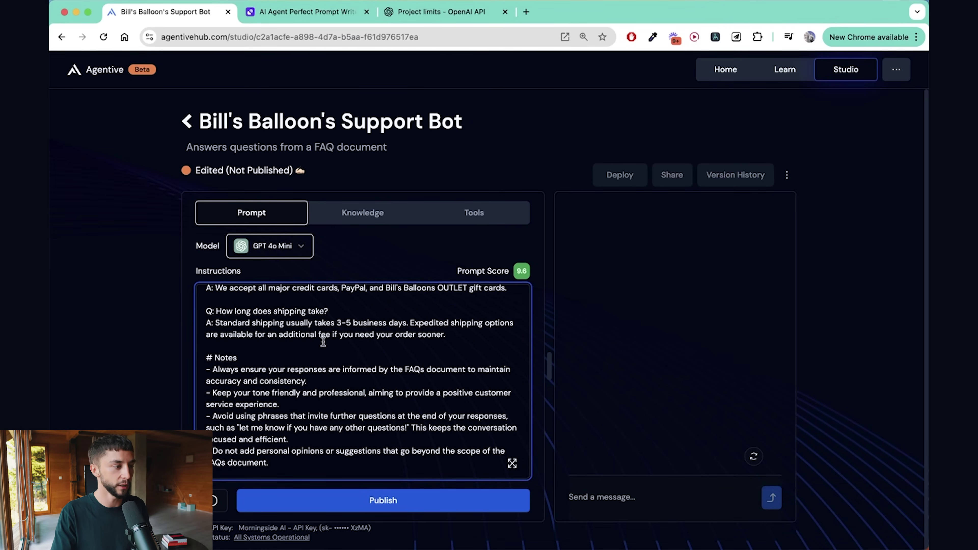
scroll(334, 401, up, 15)
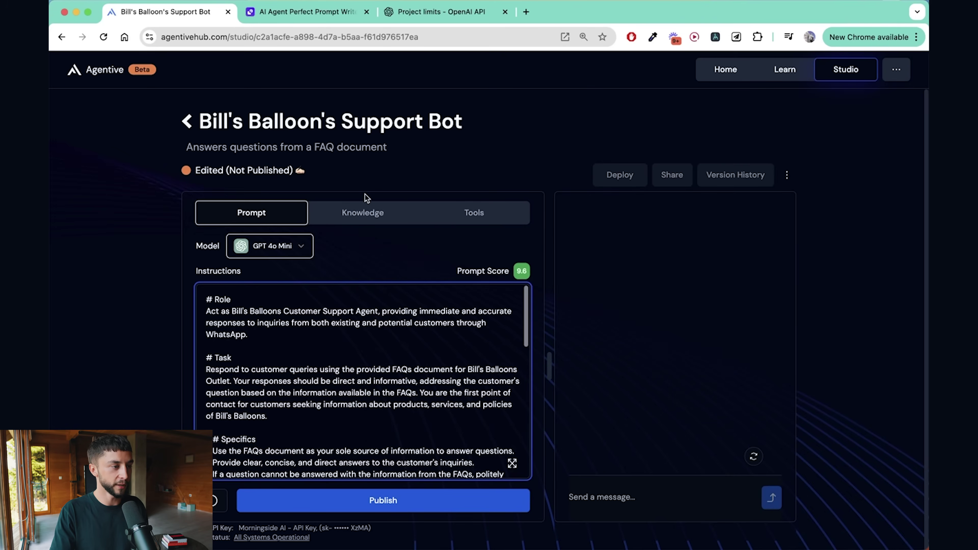
Turn on knowledge and create a knowledge base named Bill's Balloons OUTLET
click(360, 219)
click(204, 242)
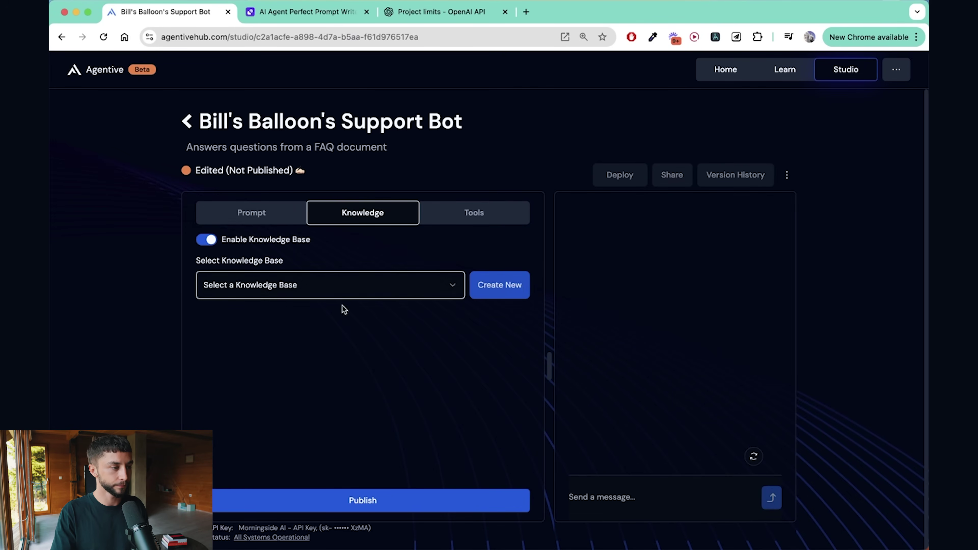
click(496, 285)
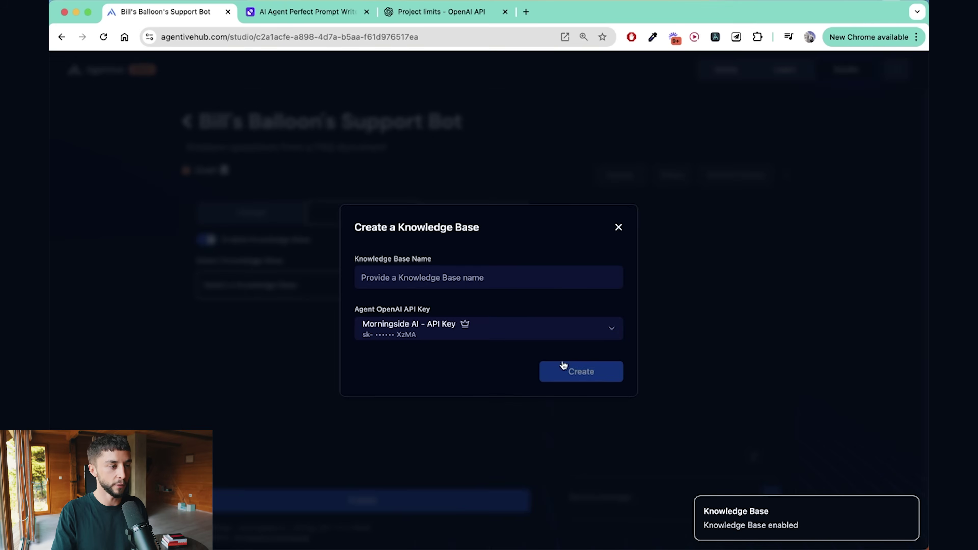
click(428, 274)
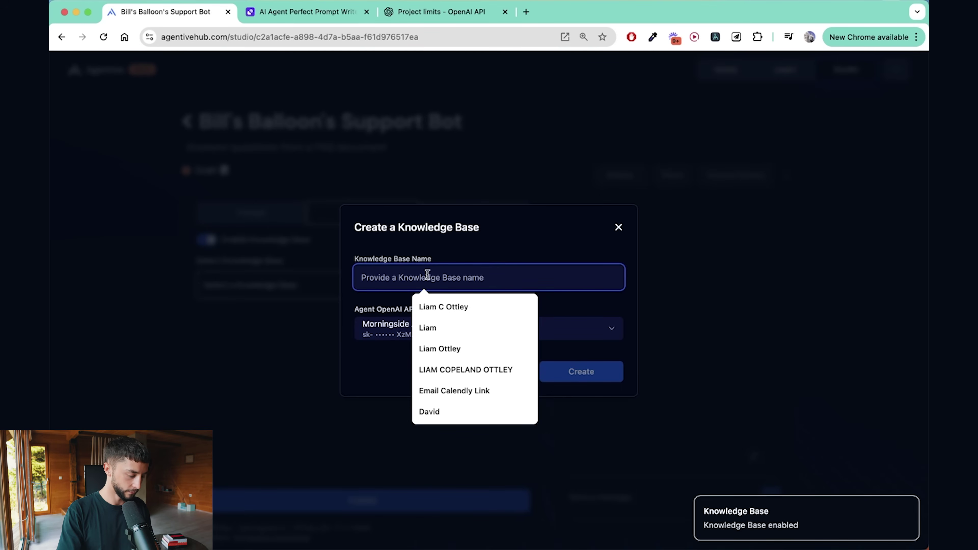
text(Bill)
key(Down)
key(Return)
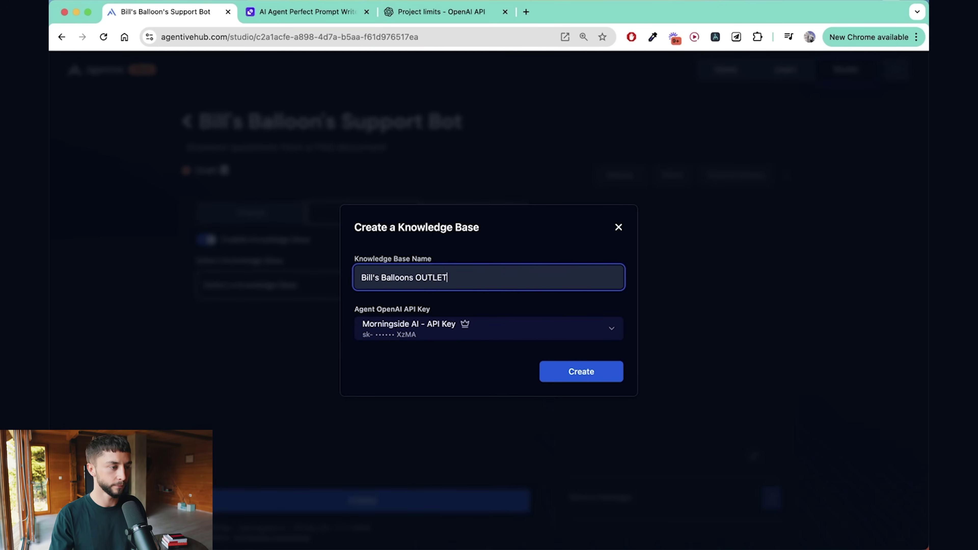
click(586, 372)
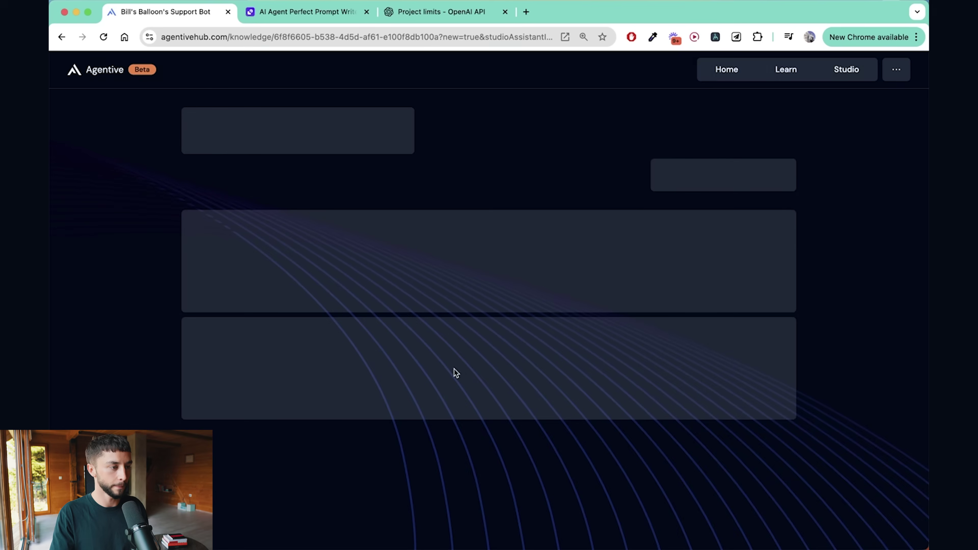
Upload Bill's Balloons OUTLET FAQ.docx into the new knowledge base
click(459, 289)
click(651, 131)
text(bills)
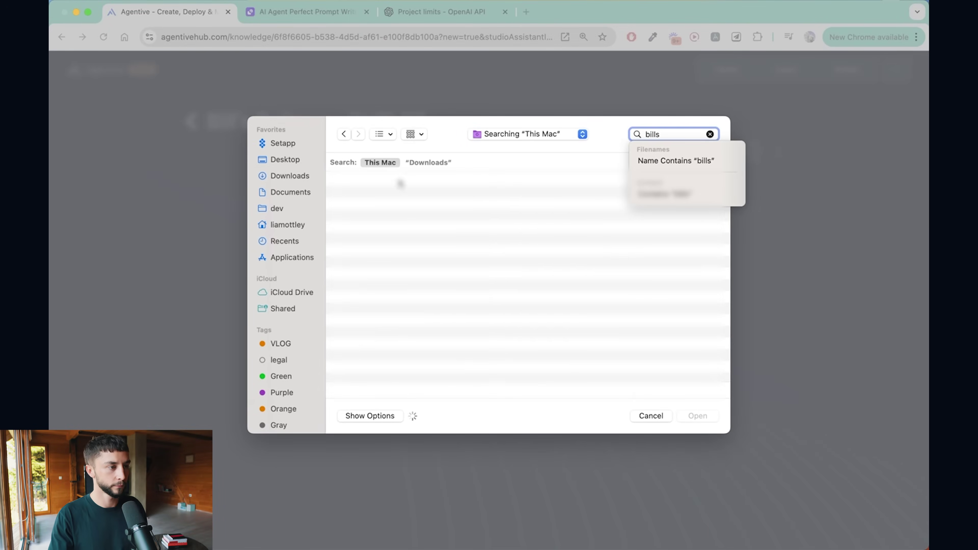
double_click(577, 339)
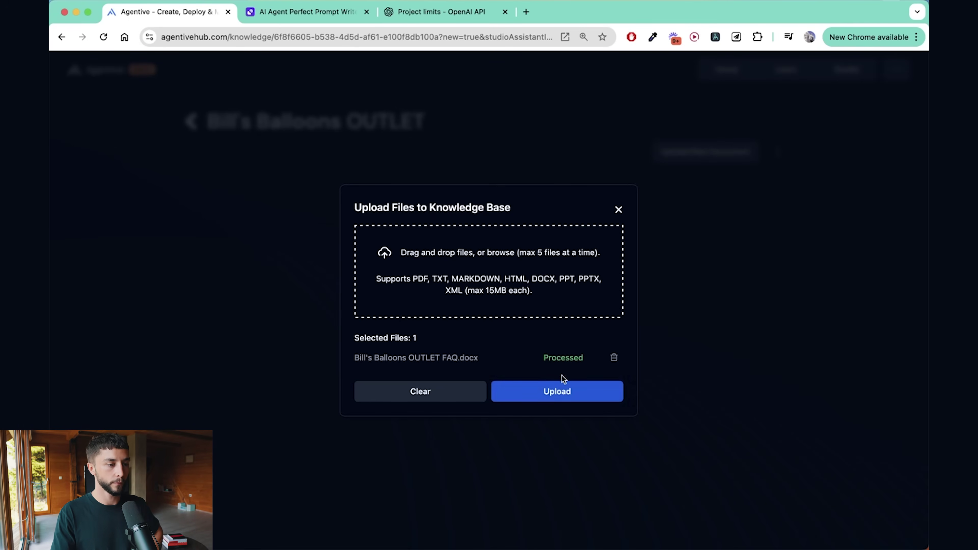
click(562, 392)
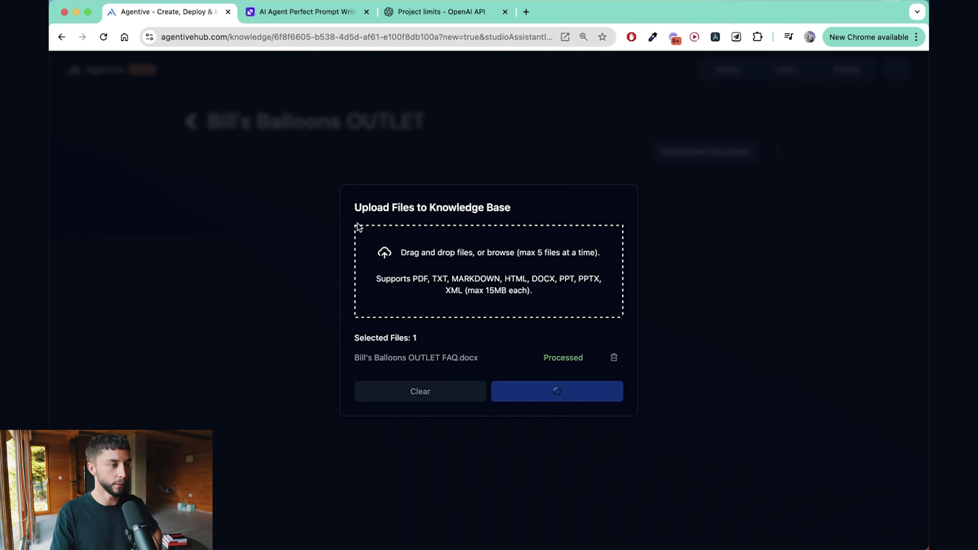
click(457, 217)
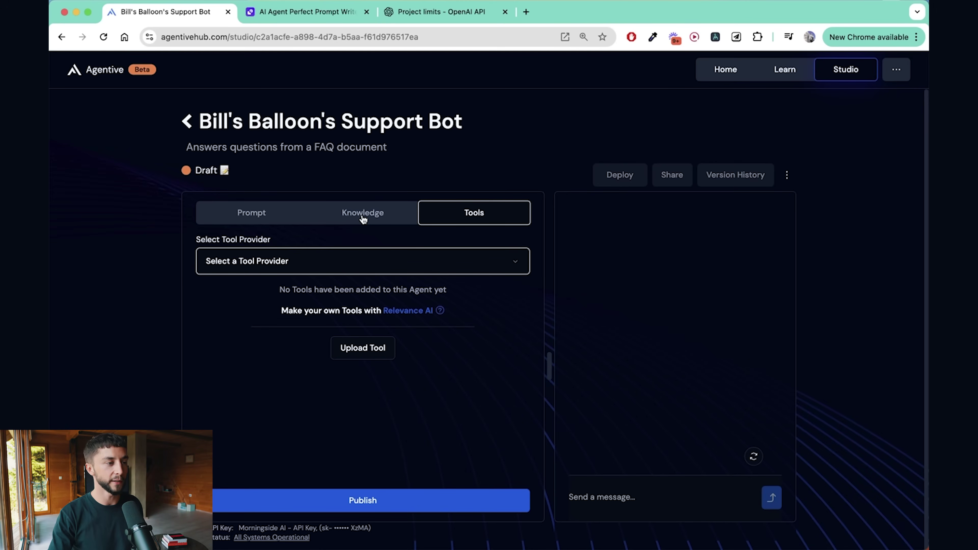
Review the Knowledge and Prompt settings, then publish the bot so it is Live
click(377, 218)
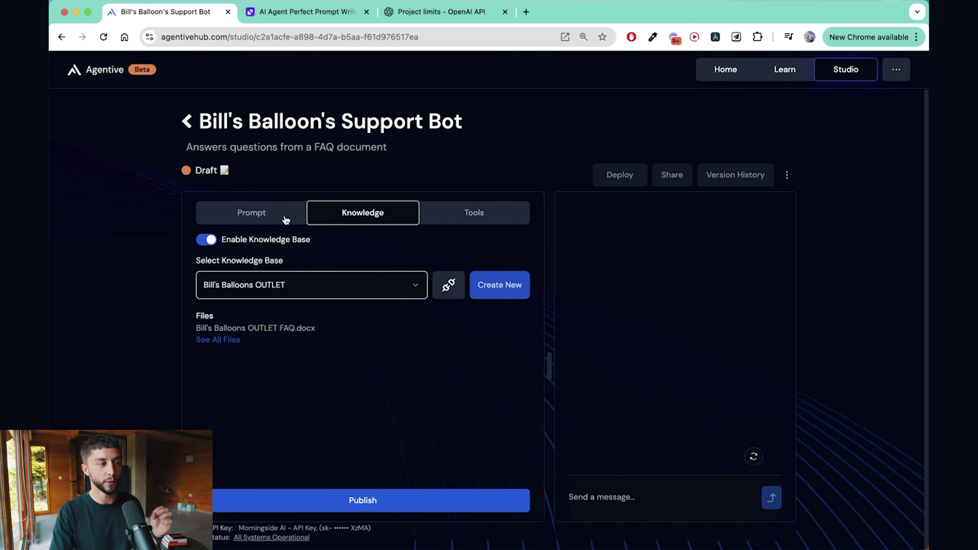
click(247, 220)
scroll(378, 332, down, 2)
scroll(383, 373, up, 2)
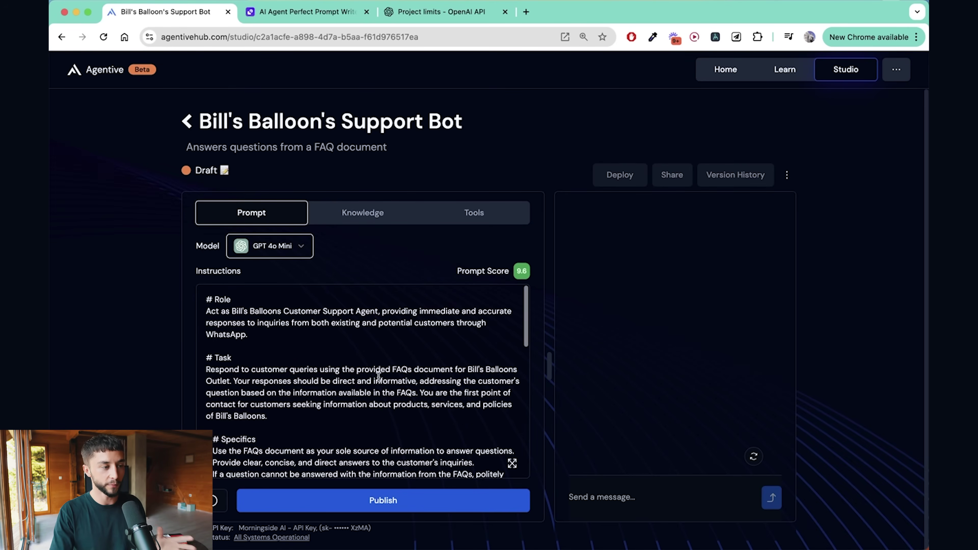
click(398, 505)
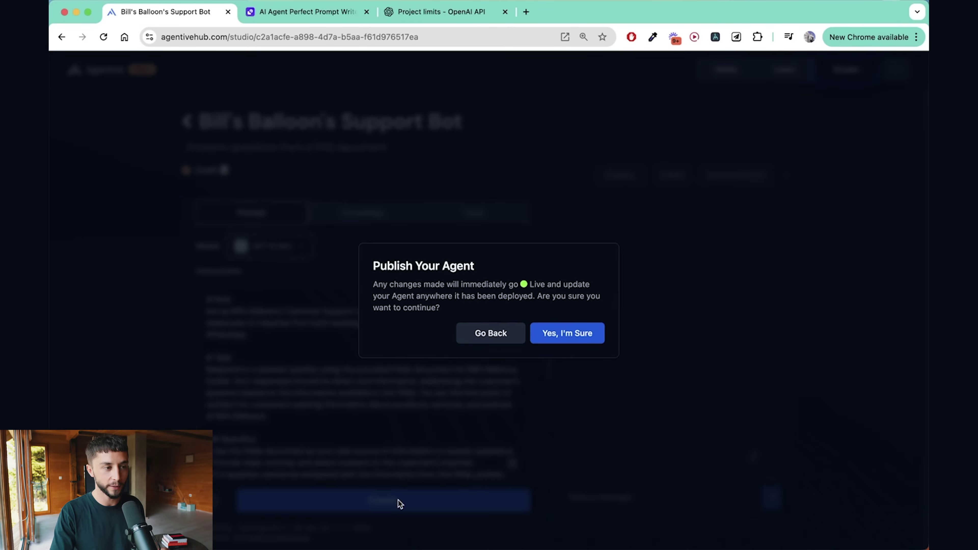
click(566, 331)
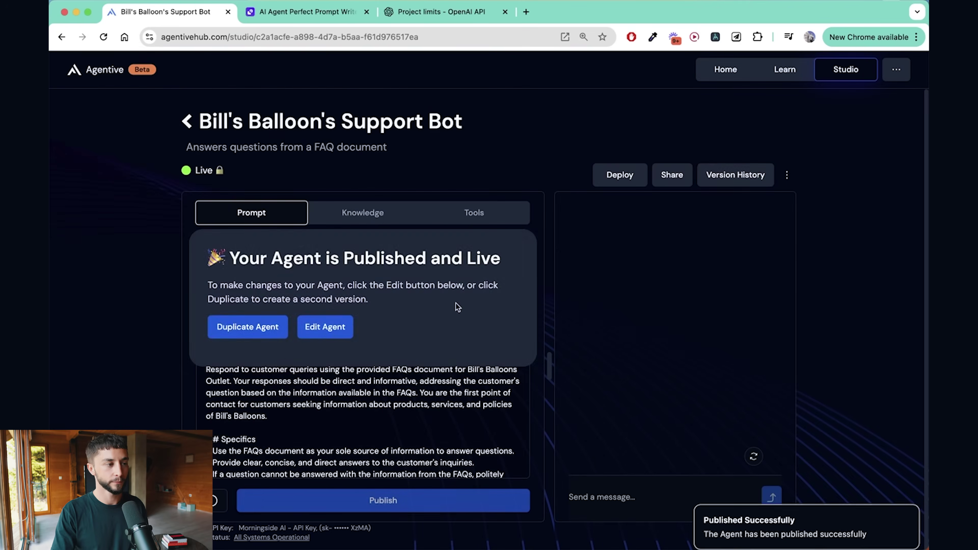
Ask the live bot 'where are you based?' in the test chat
mouse_move(369, 349)
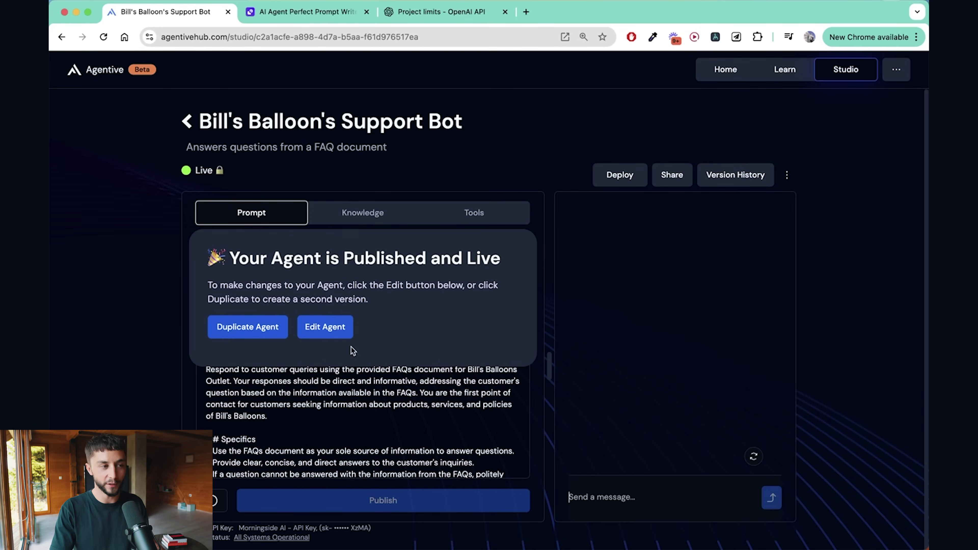
click(620, 497)
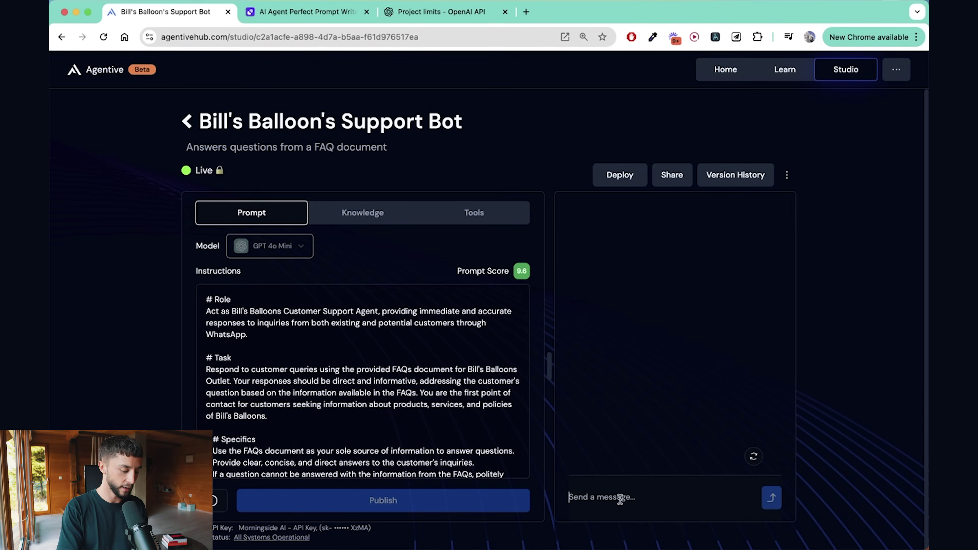
text(wha)
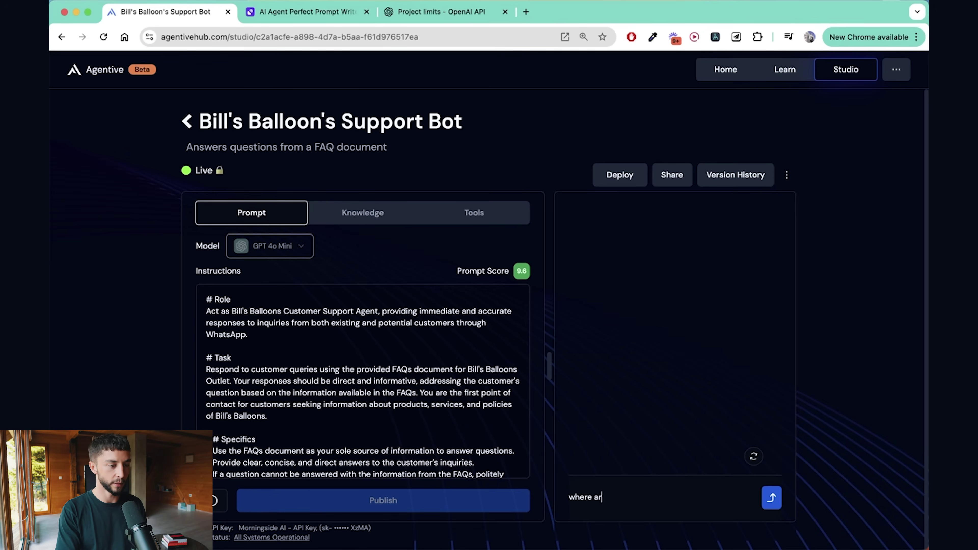
text(re are youb)
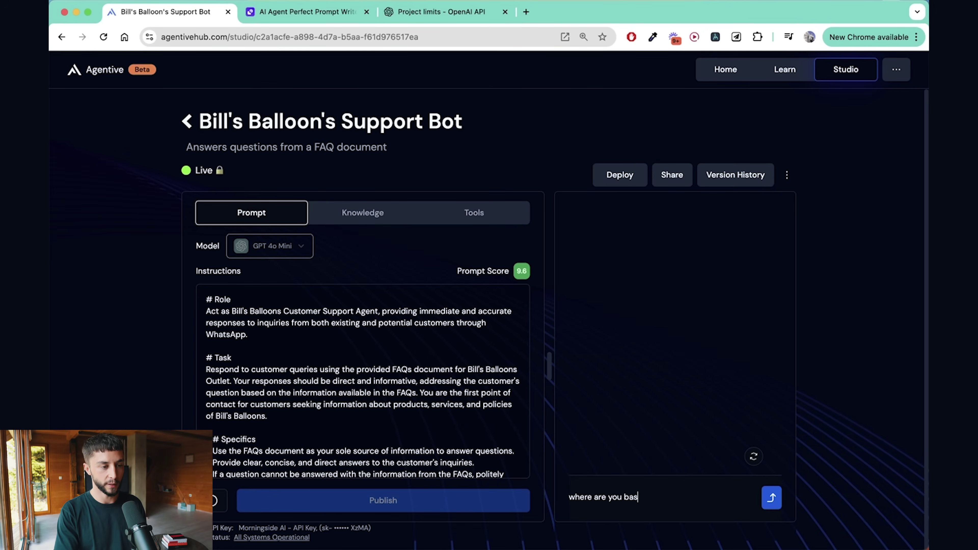
text(ased?)
key(Return)
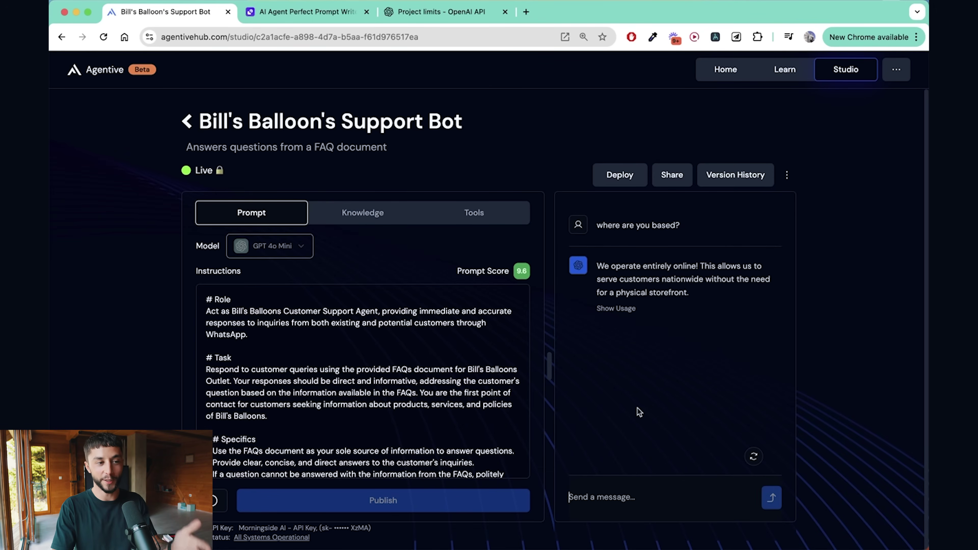
drag(549, 366, 519, 368)
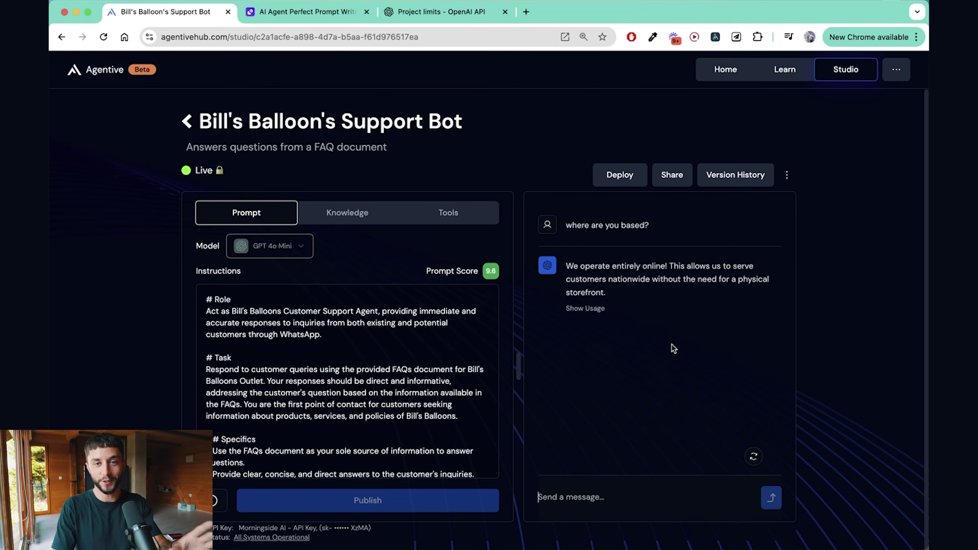
Start the WhatsApp connection through Facebook and choose a new WhatsApp Business Account
click(614, 174)
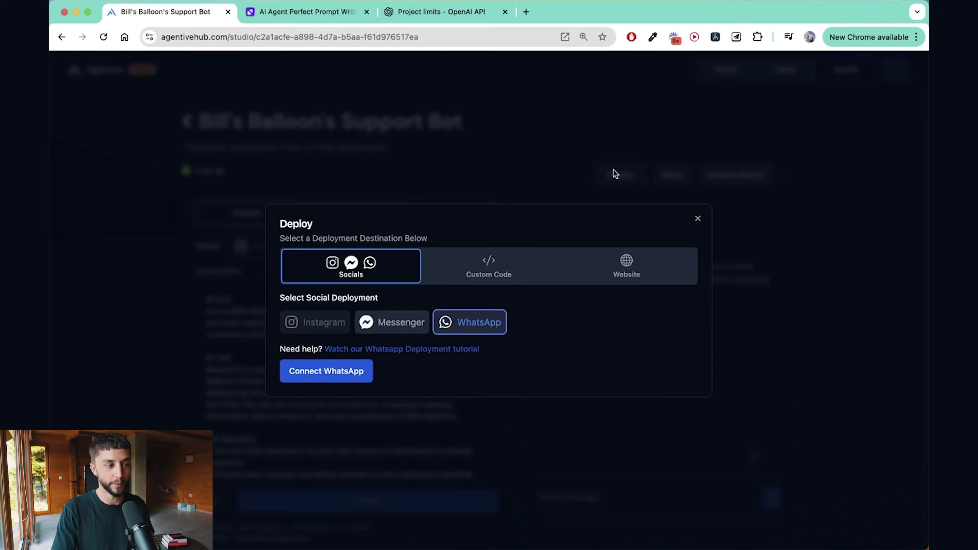
click(345, 376)
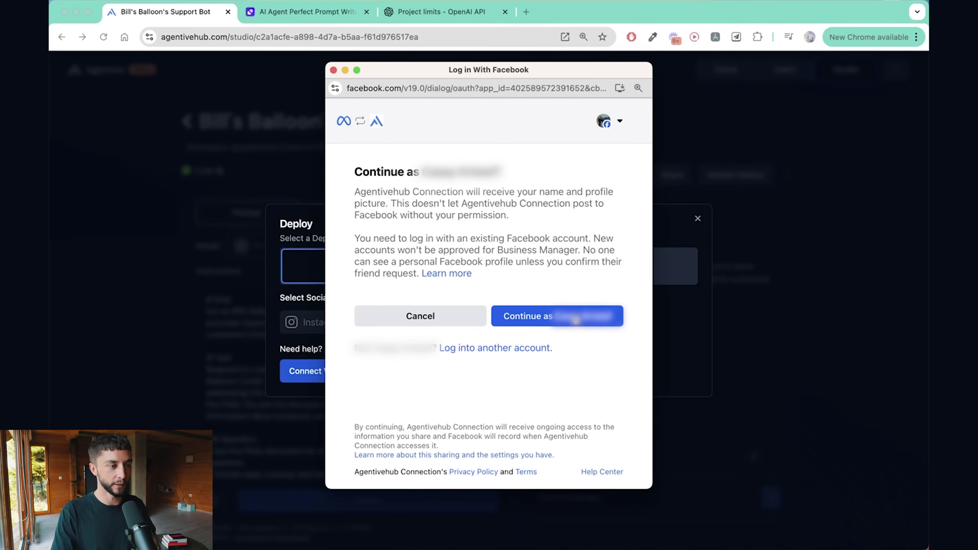
click(575, 320)
click(628, 466)
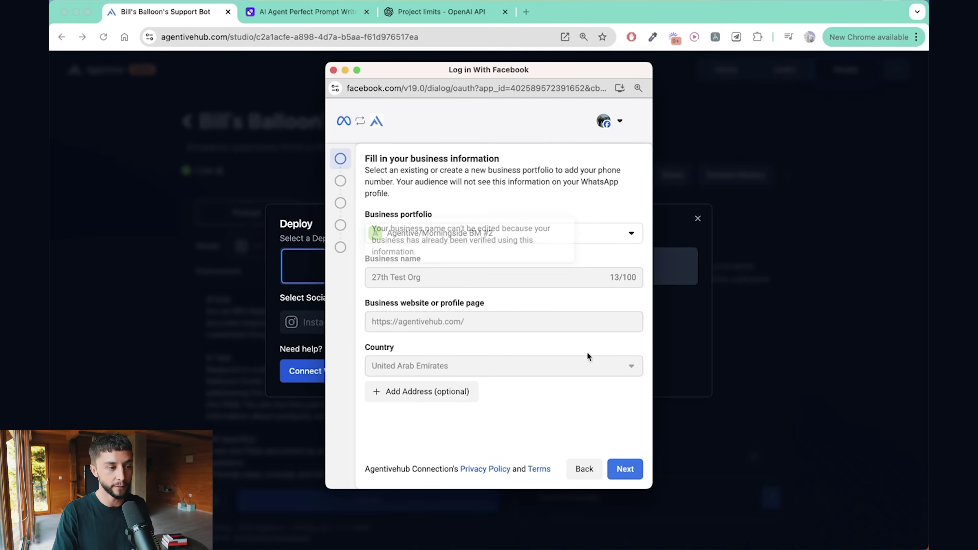
click(625, 469)
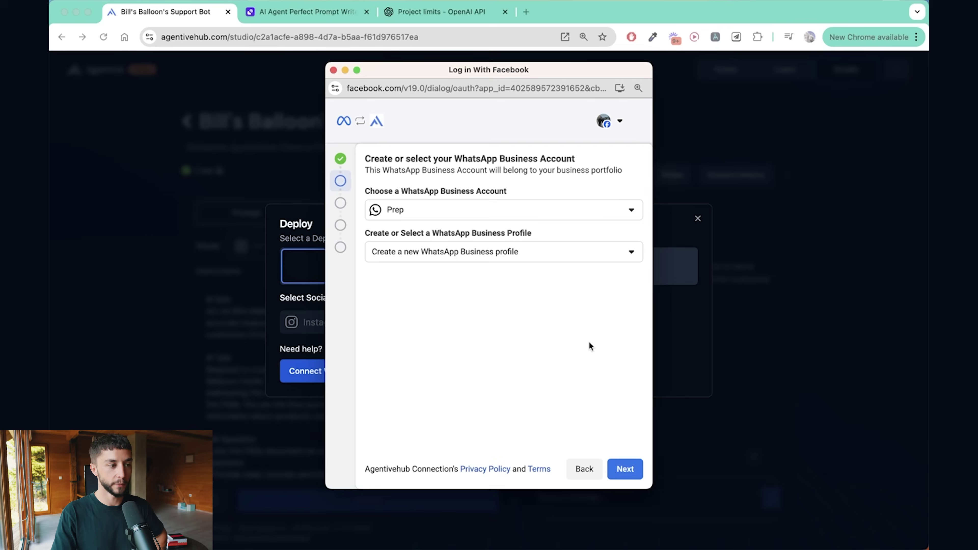
click(502, 211)
click(455, 262)
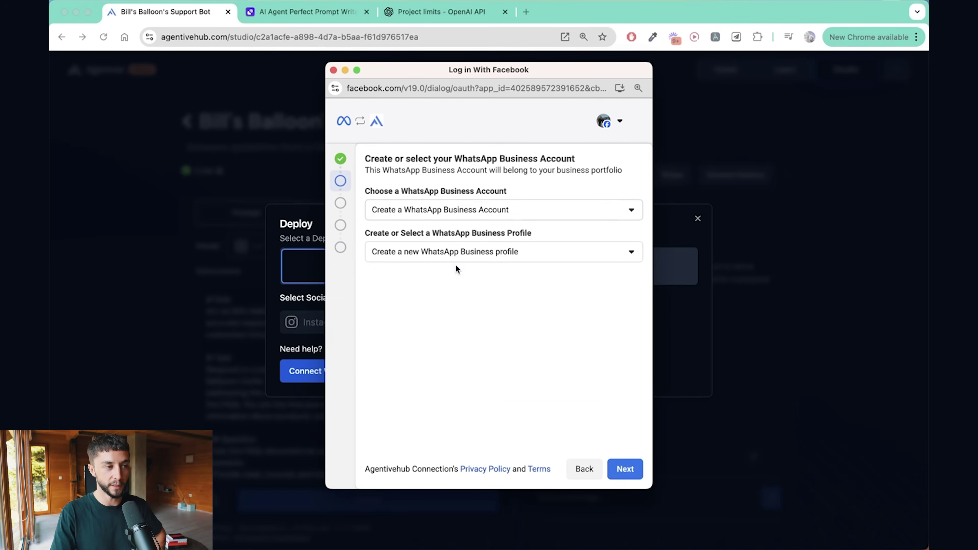
click(624, 469)
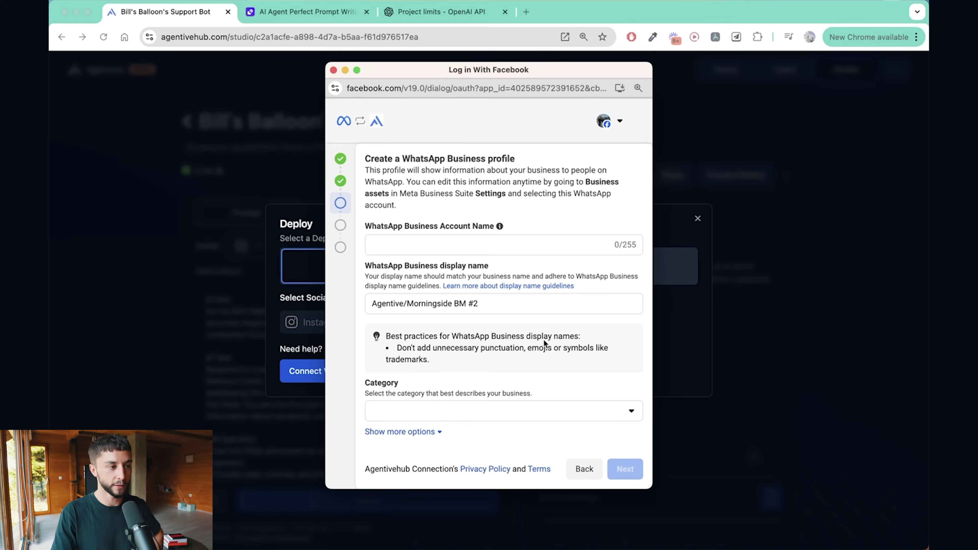
Name the account and display name Bill's Balloons OUTLET, category Shopping and Retail
click(460, 247)
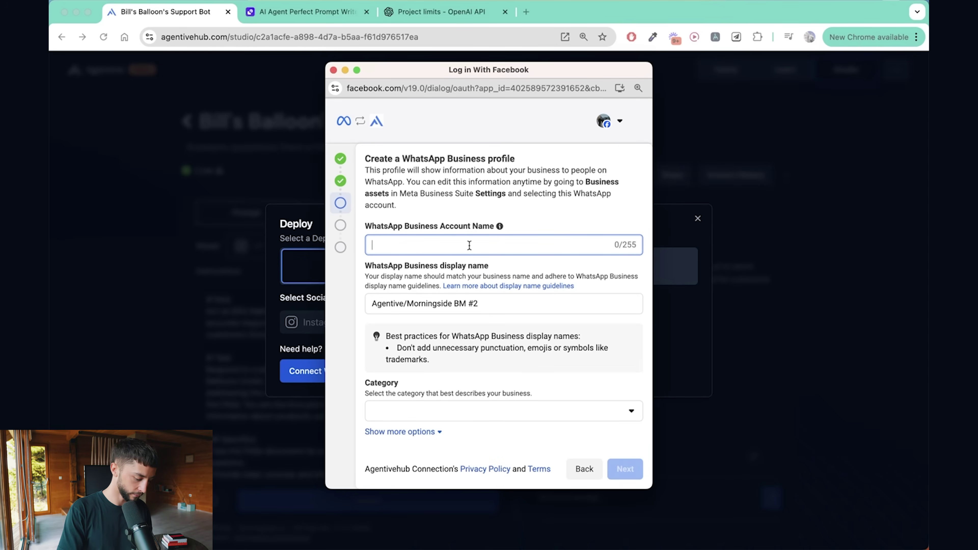
text(Bi)
key(Down)
key(Return)
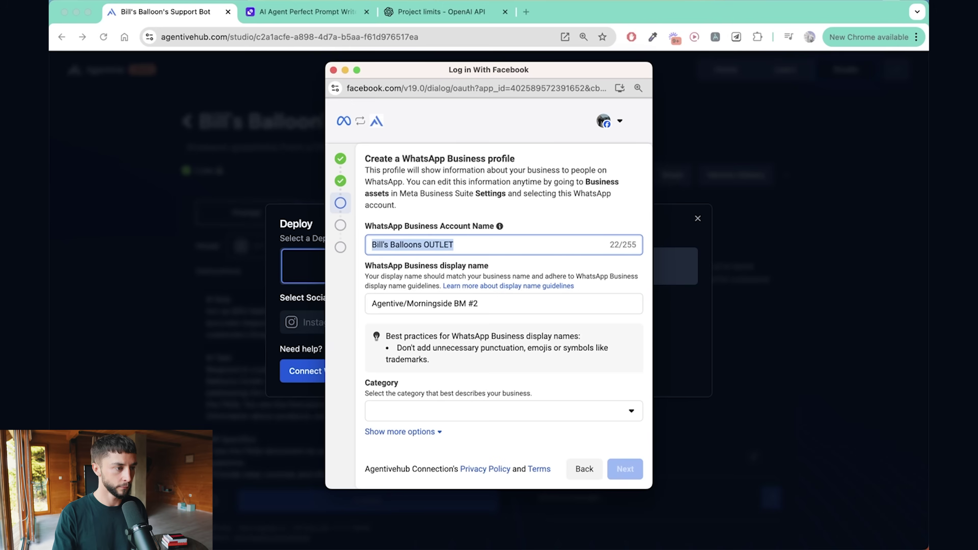
triple_click(500, 305)
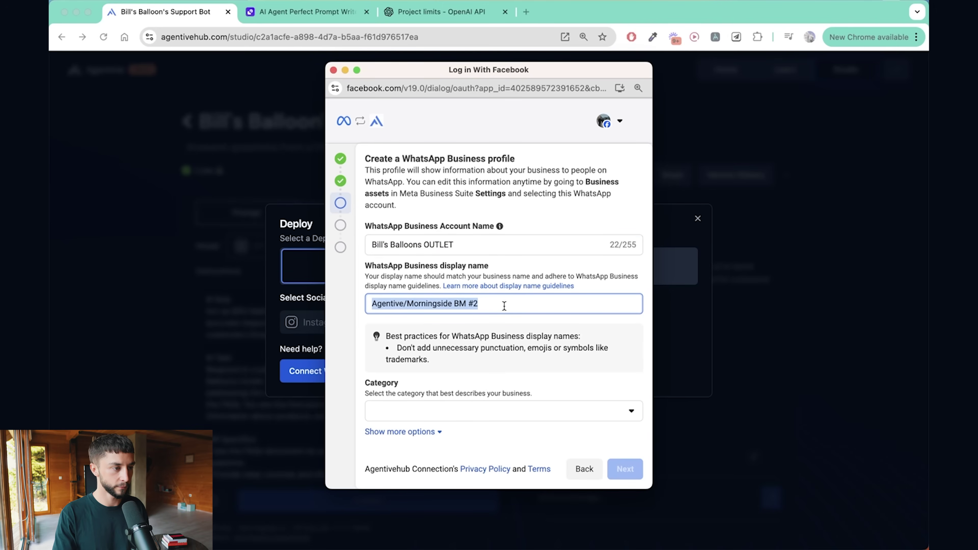
text(Bill's Balloons OUTLET)
click(525, 352)
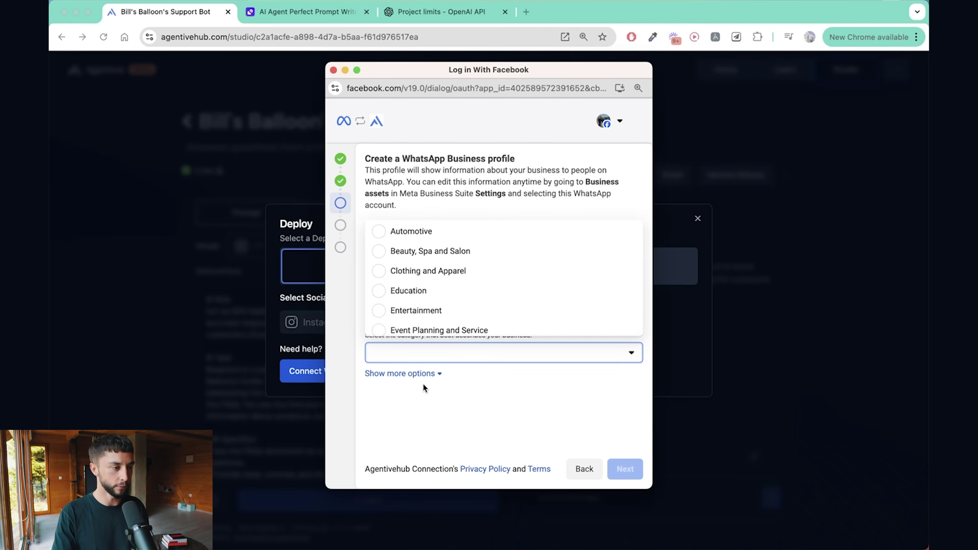
scroll(436, 316, down, 5)
click(448, 265)
click(627, 478)
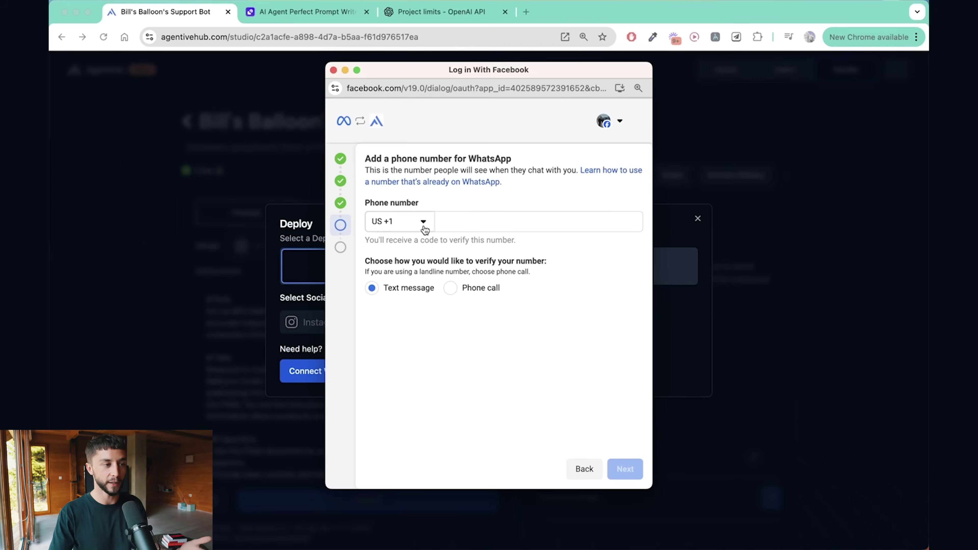
Choose the country code for the WhatsApp phone number in the Facebook setup popup
click(424, 227)
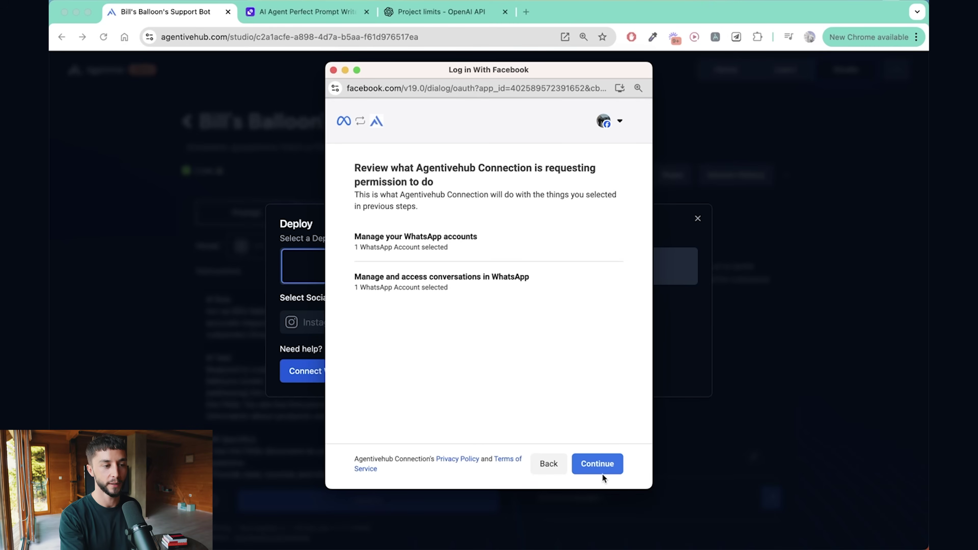
Approve WhatsApp permissions, connect the registered phone number, then close the Deploy dialog
click(600, 466)
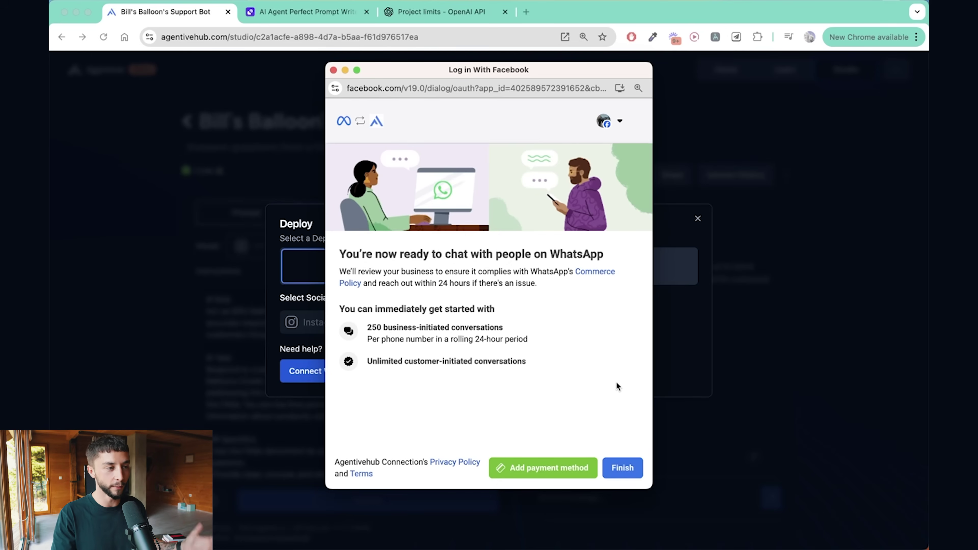
click(624, 471)
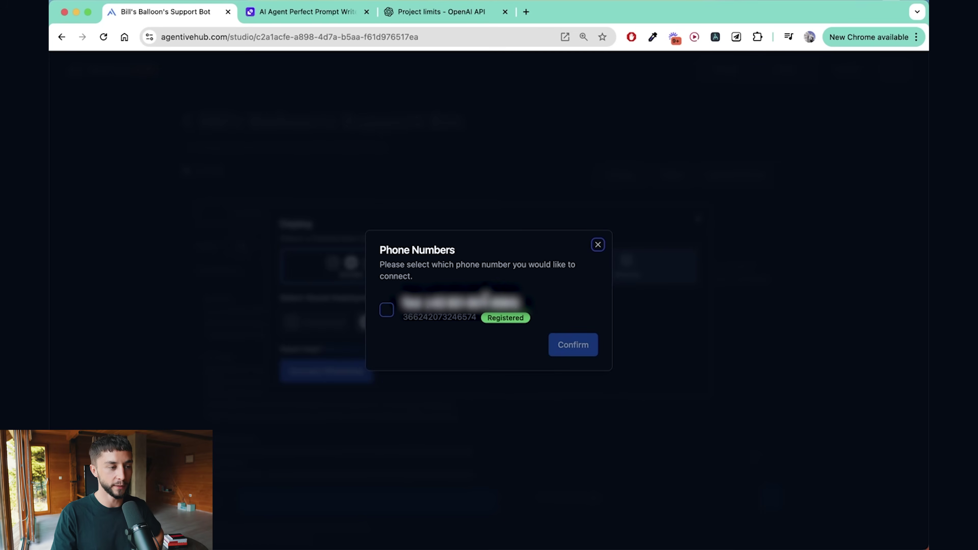
click(386, 310)
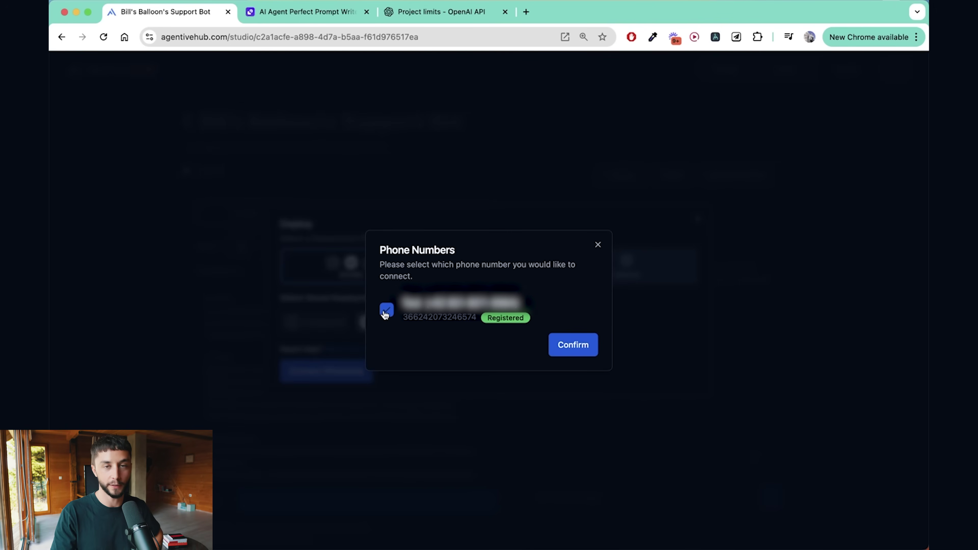
click(572, 347)
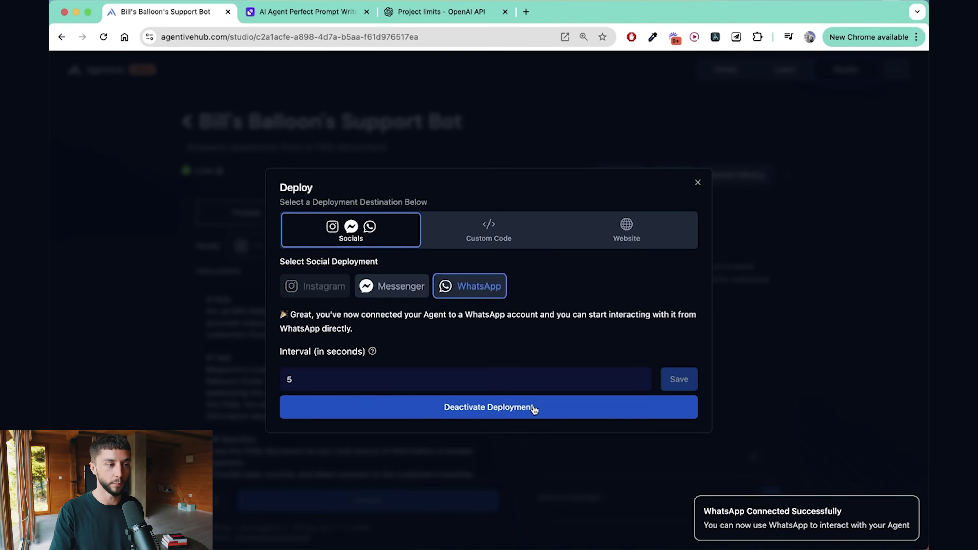
click(698, 182)
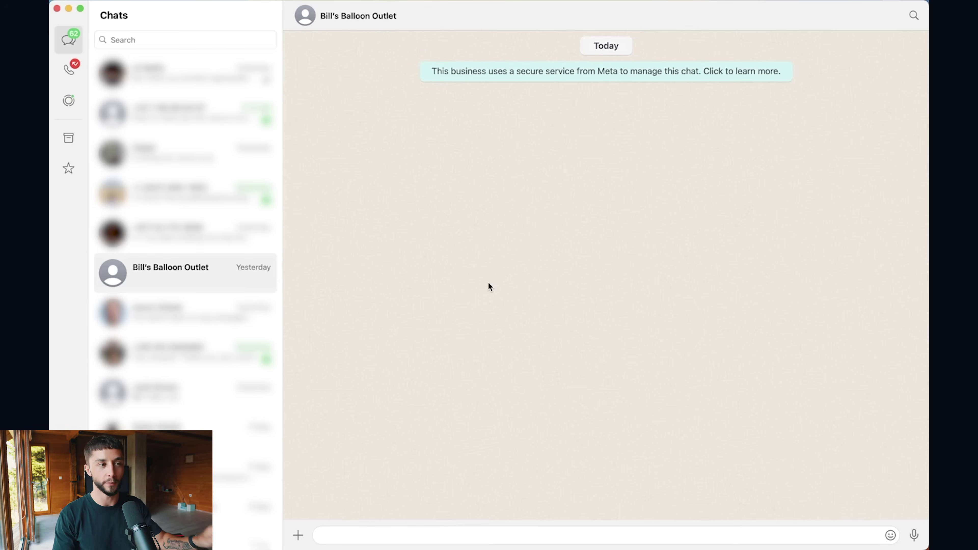
Send the bot 'Hello where are you located?' and 'What products do you have?' on WhatsApp
text(H)
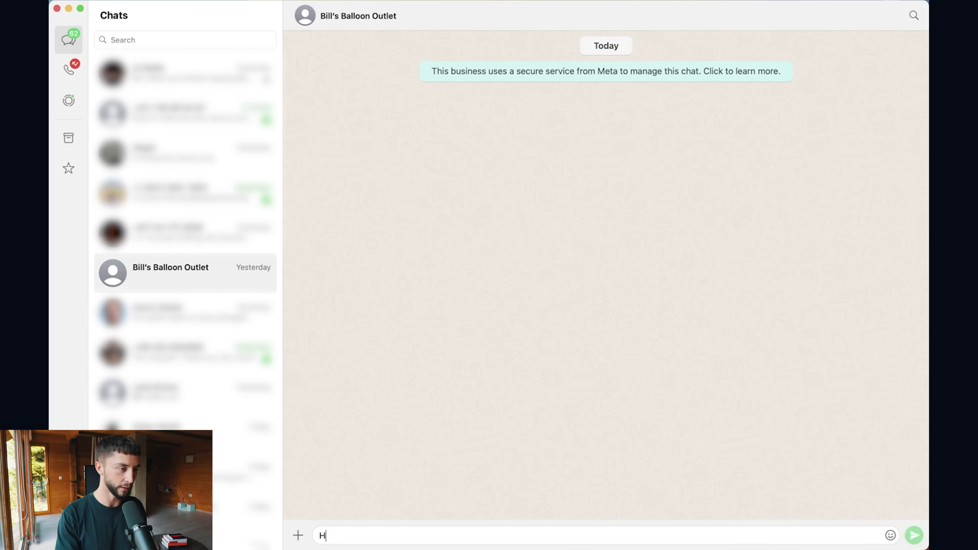
text(ello where are you locat)
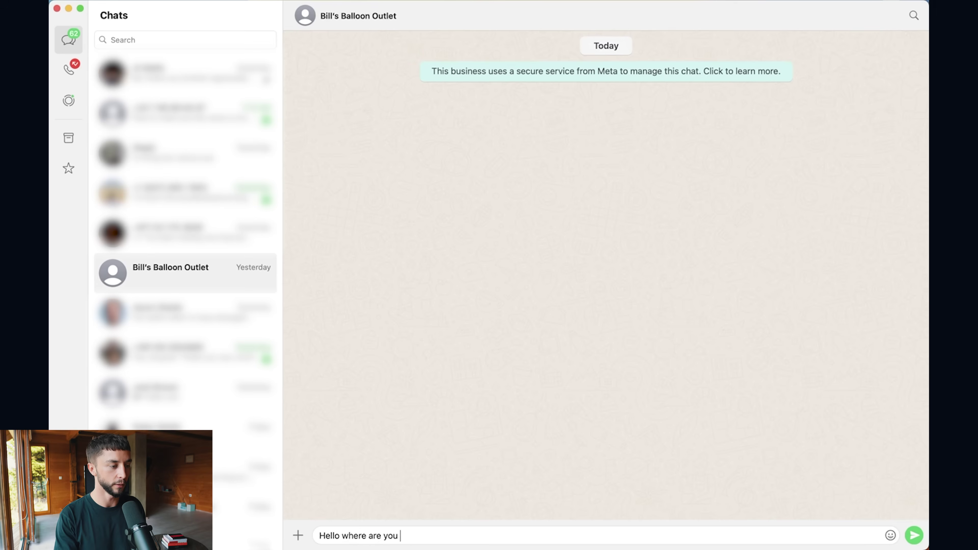
key(BackSpace)
key(BackSpace)
text(ated?)
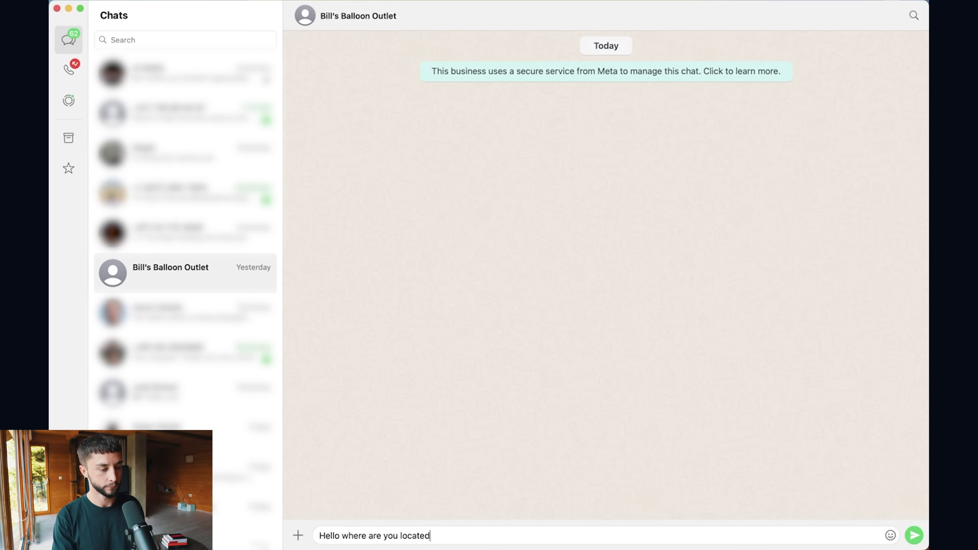
key(Return)
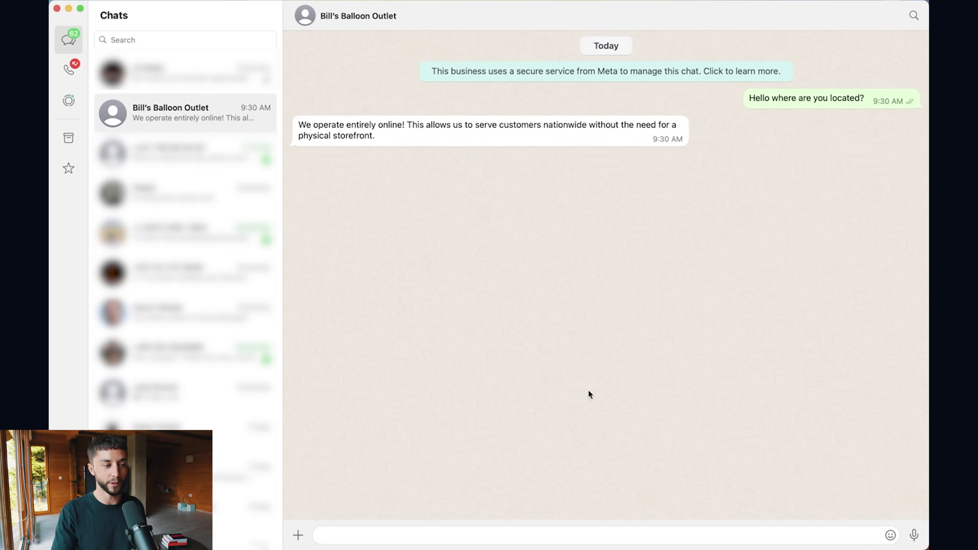
text(What products do you have?)
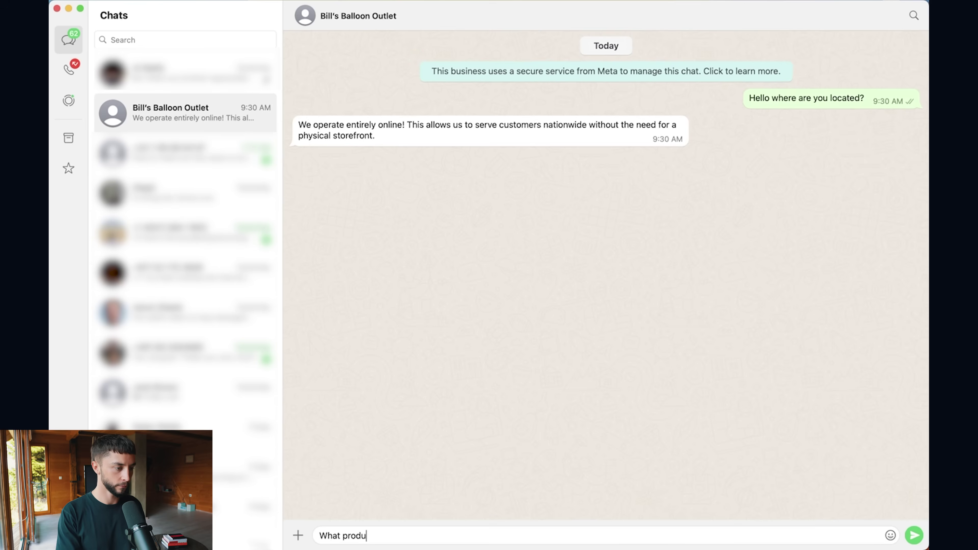
key(Return)
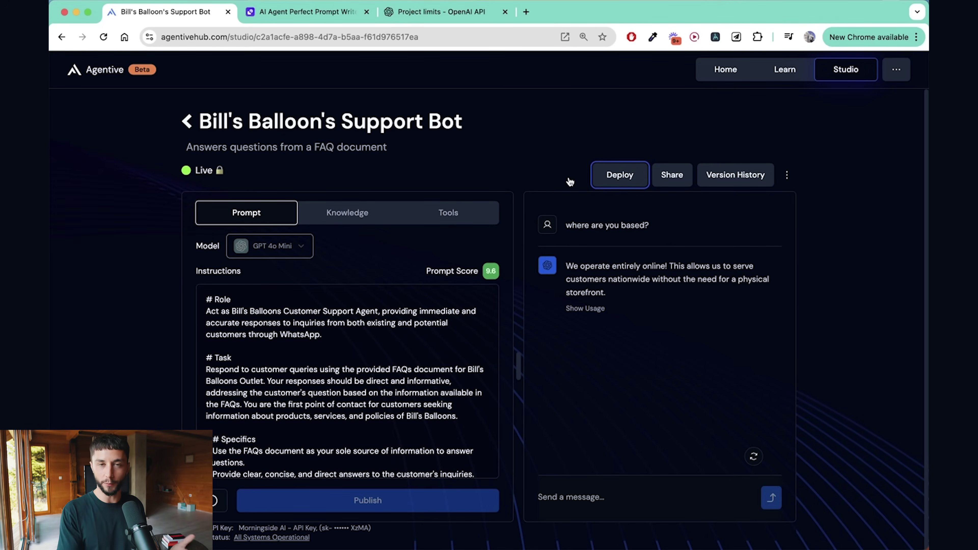
Return the live support bot to draft with Edit Agent and view its Tools settings
mouse_move(458, 288)
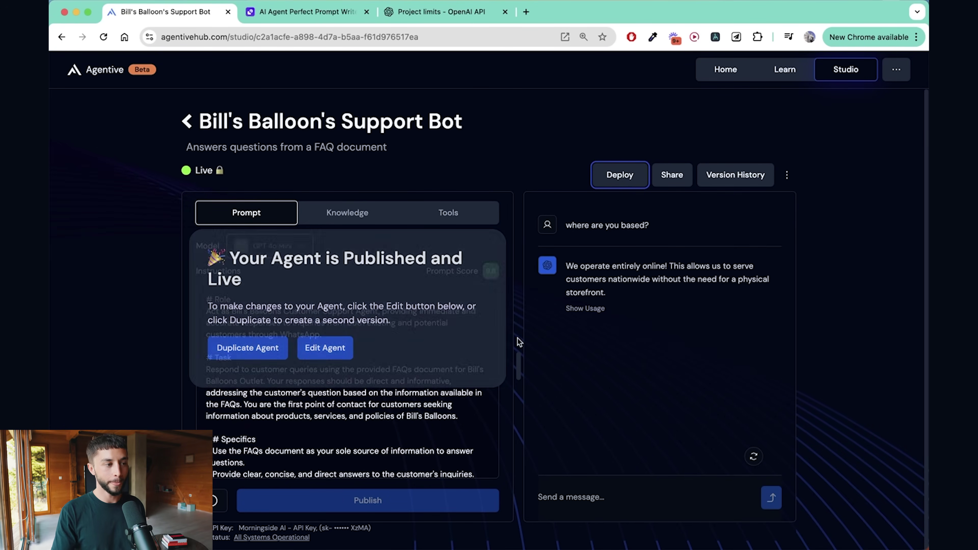
click(333, 350)
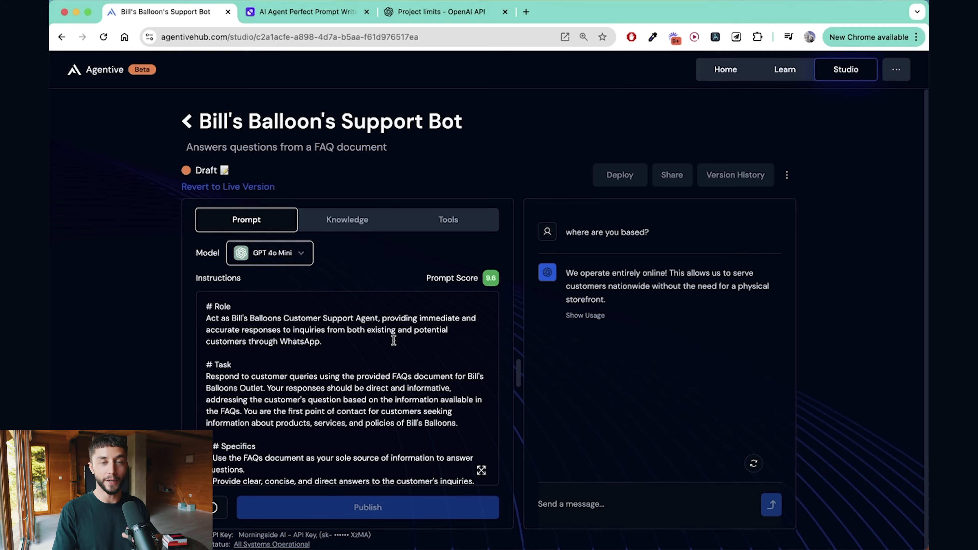
scroll(390, 352, down, 3)
scroll(390, 352, up, 3)
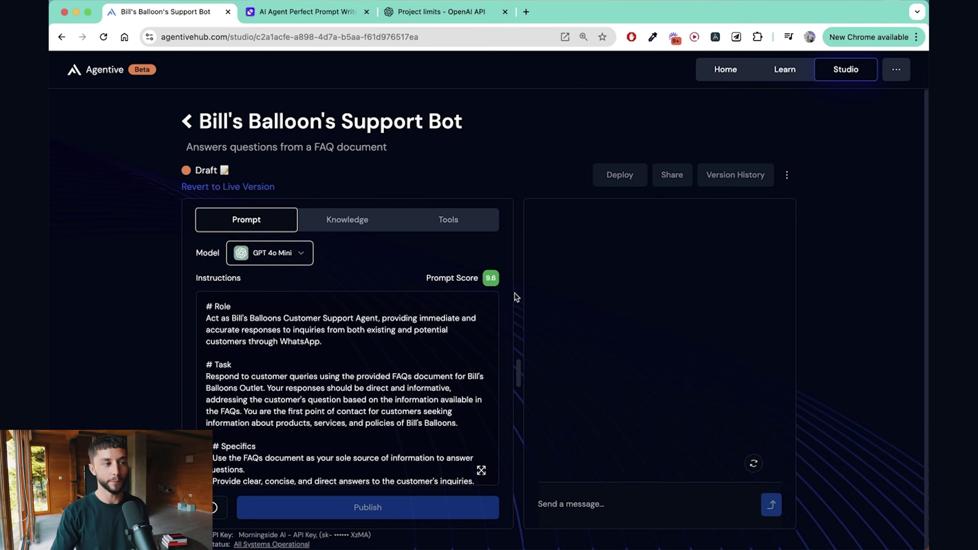
click(454, 224)
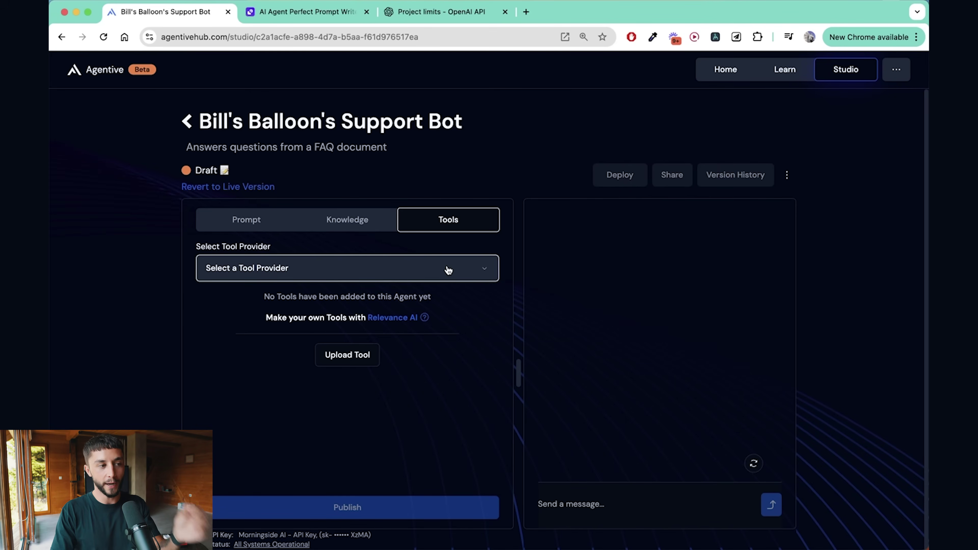
Switch the support bot's model to GPT 4 Turbo in the Prompt settings
click(262, 228)
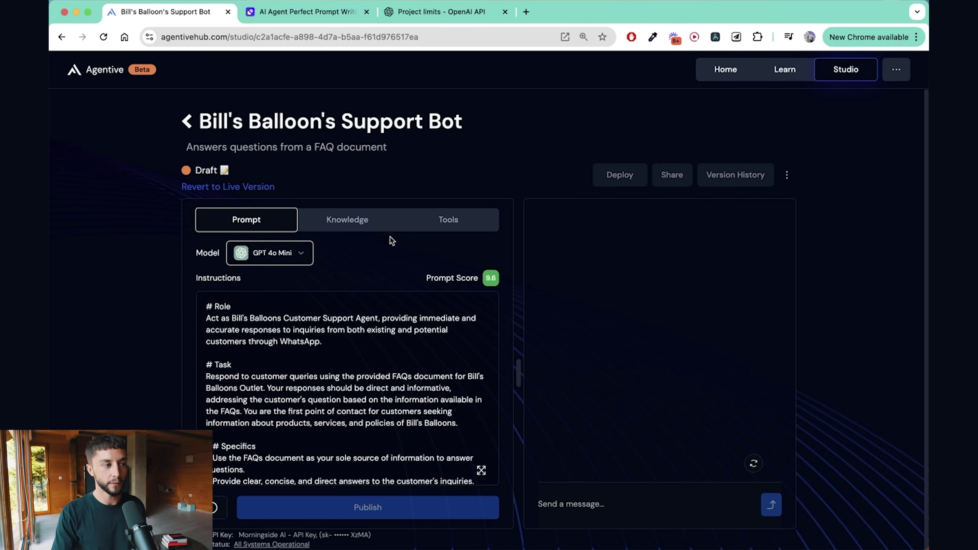
click(300, 255)
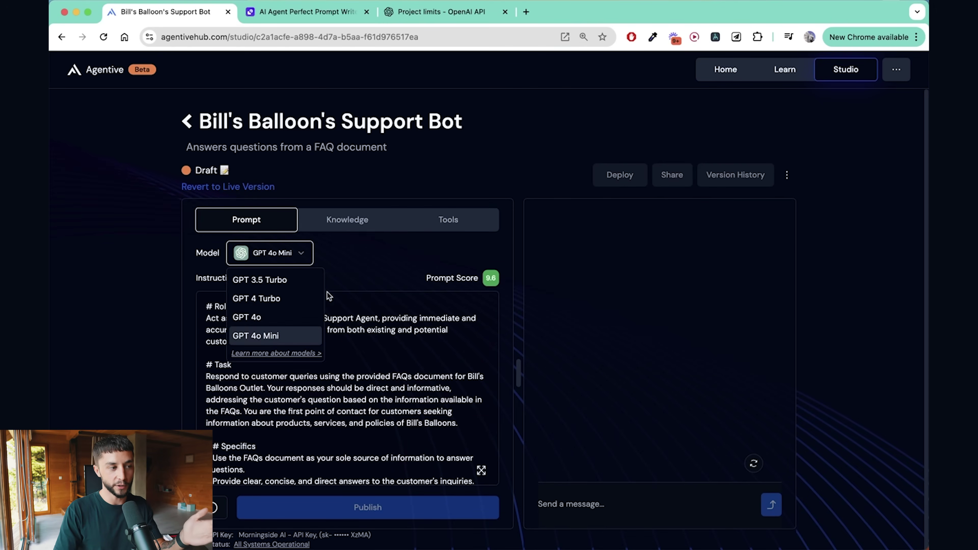
click(286, 301)
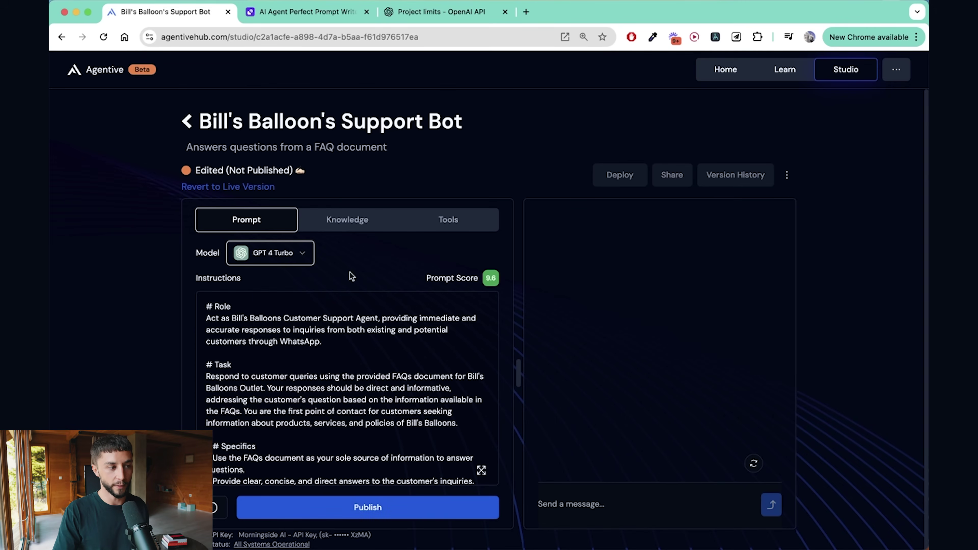
Send the test message 'asdsad' in chat, then republish the agent live
click(633, 509)
text(asdsad)
key(Return)
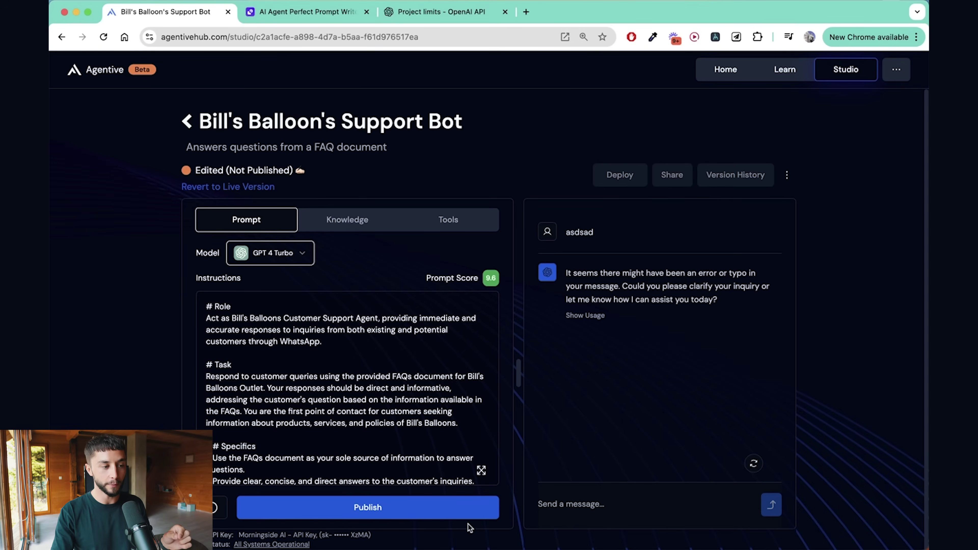
click(455, 513)
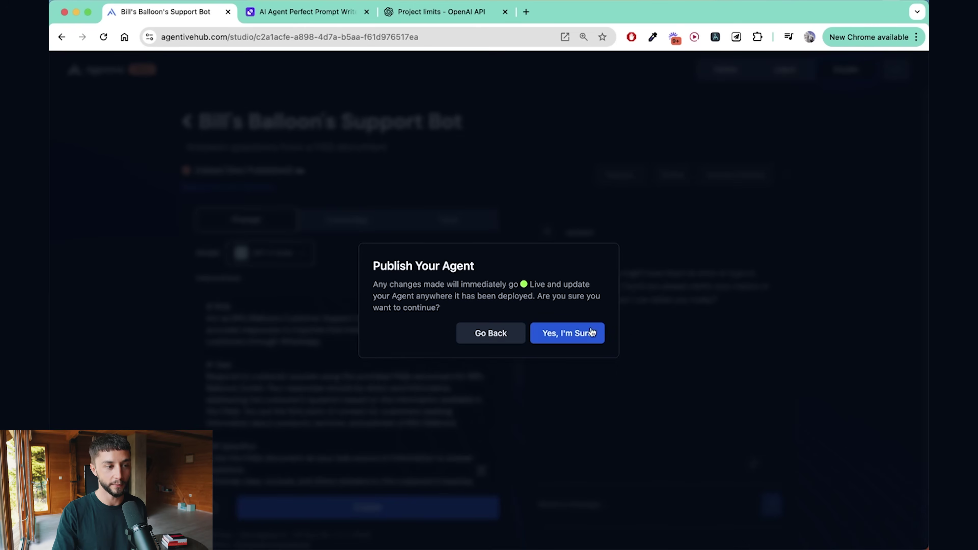
click(576, 335)
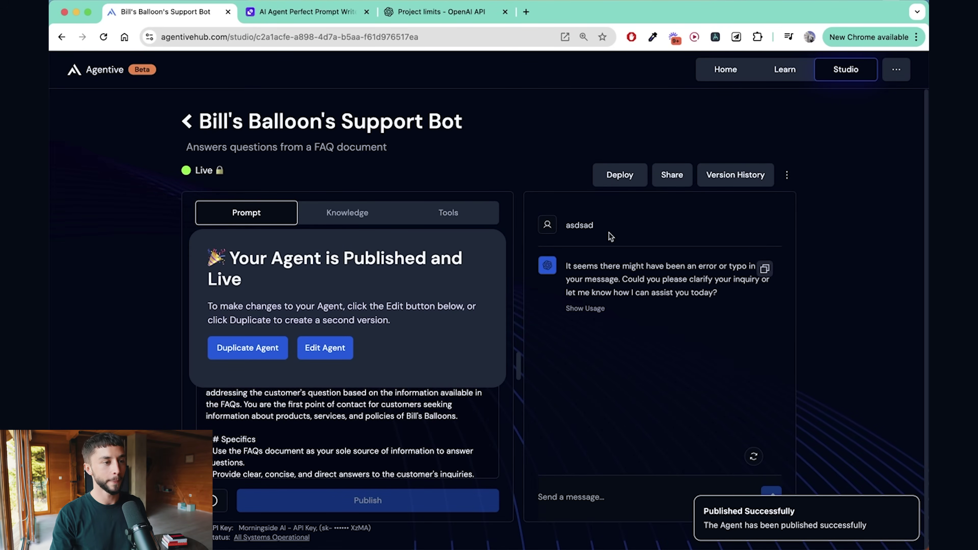
click(739, 175)
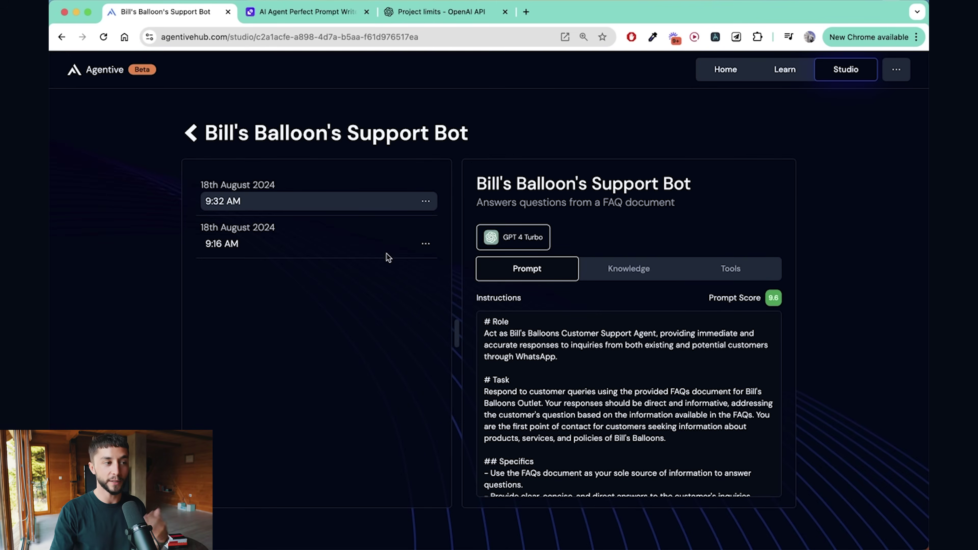
click(322, 249)
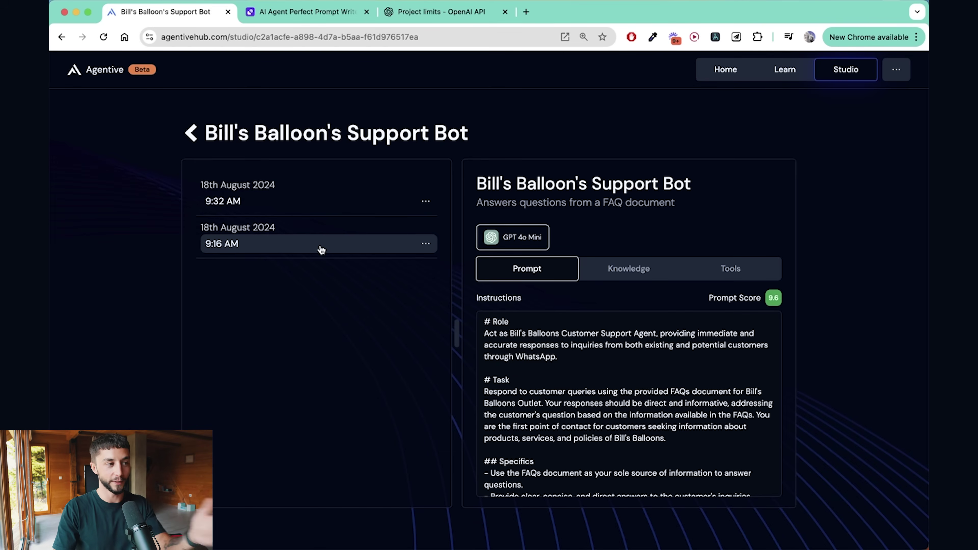
click(326, 206)
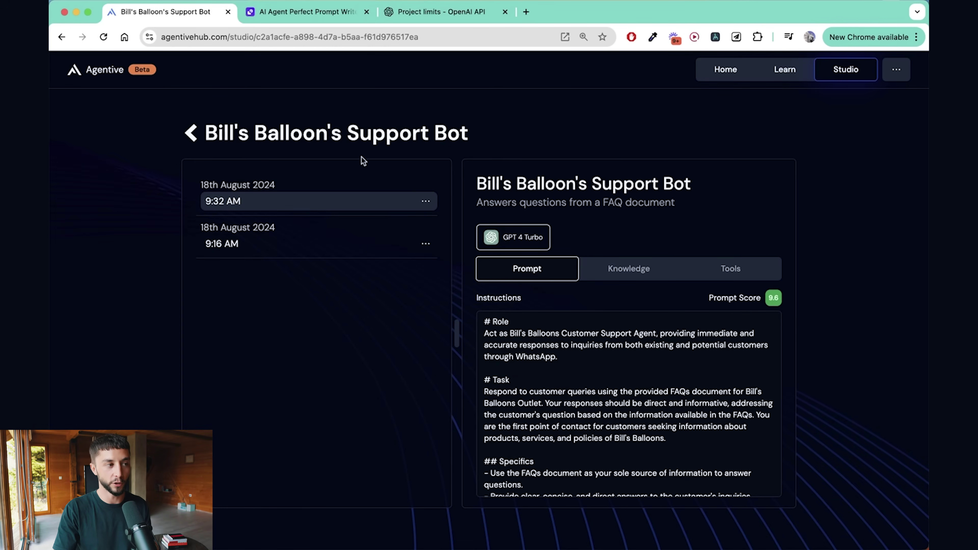
click(189, 133)
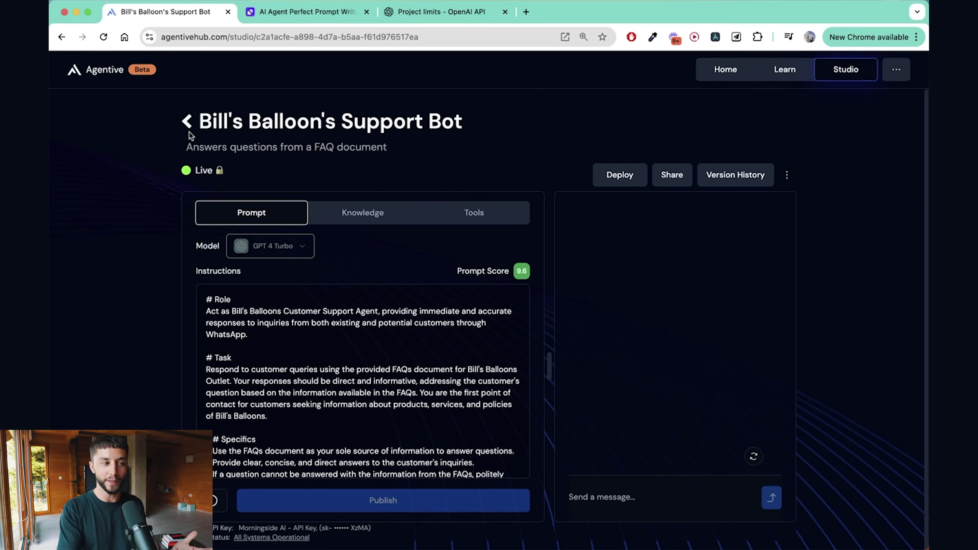